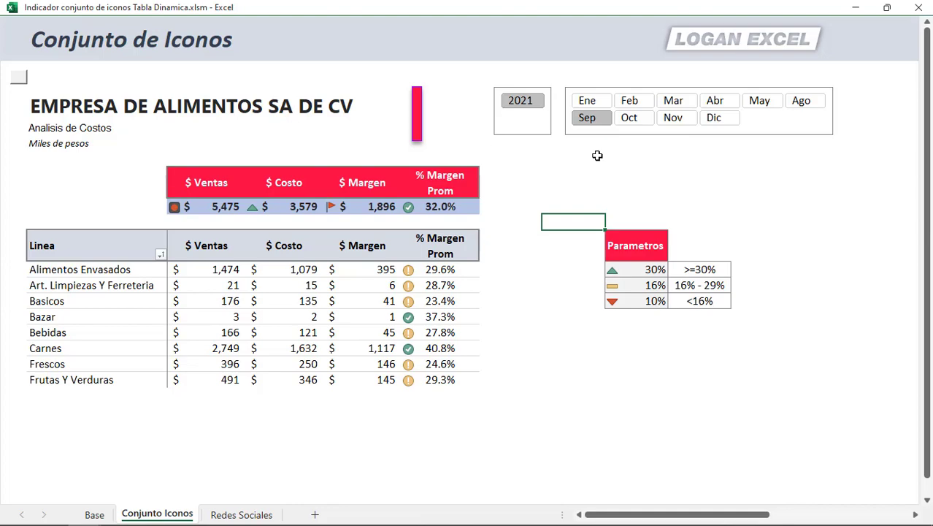
Step: Switch the month slicer through January, October and February
left_click(595, 105)
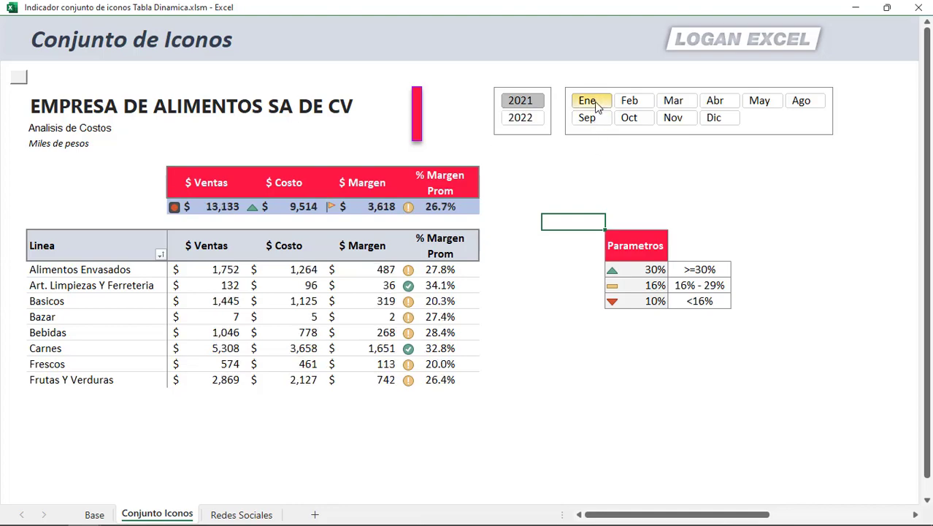
left_click(631, 119)
left_click(632, 104)
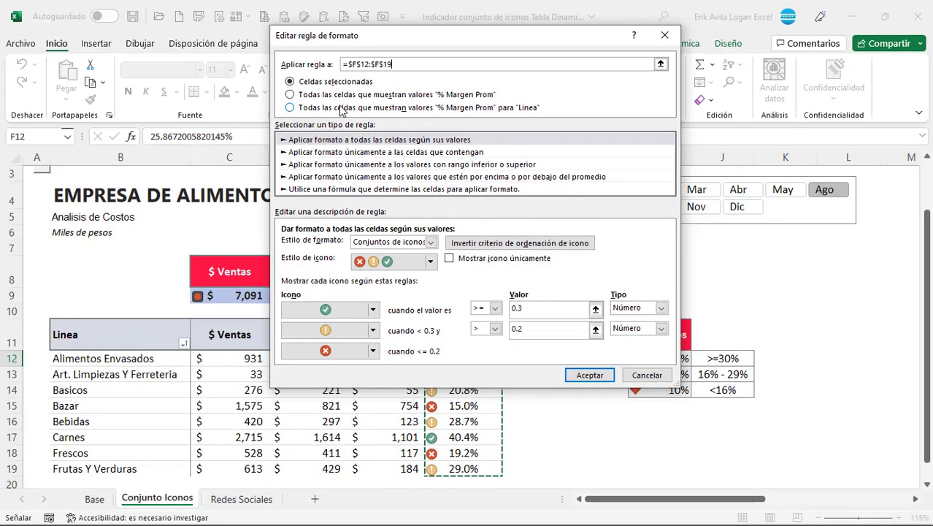
Step: Browse the icon style choices, select the % Margen Prom values, and filter to September
left_click(430, 261)
scroll(394, 328, "up", 5)
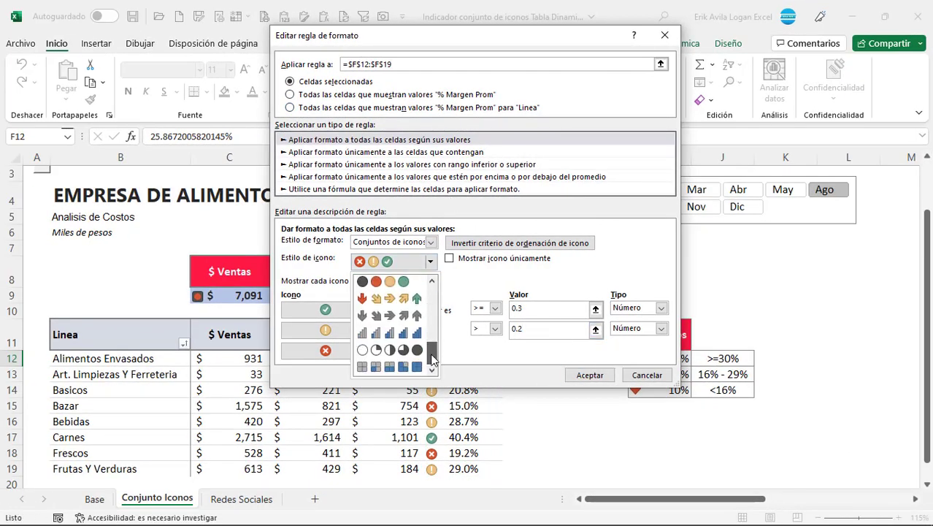
left_click(592, 375)
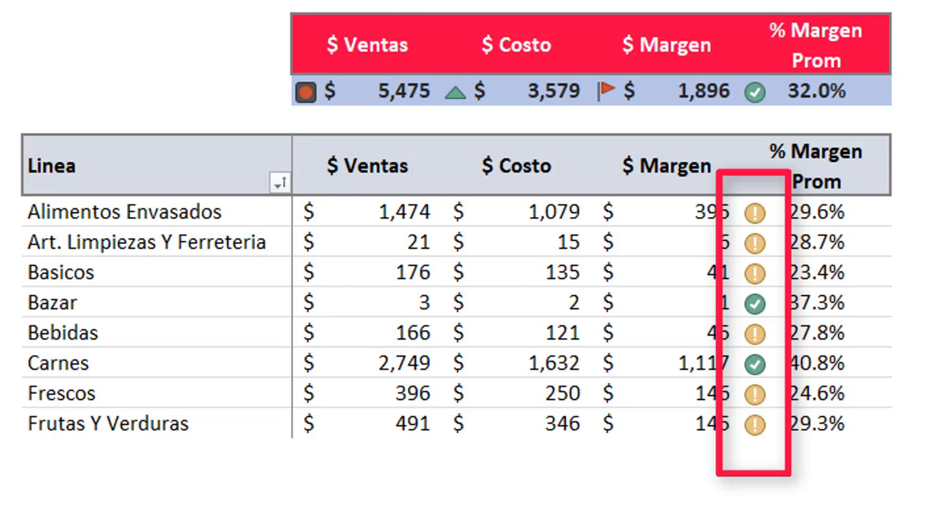
mouse_move(825, 212)
left_mouse_down()
mouse_move(781, 317)
mouse_move(845, 435)
left_mouse_up()
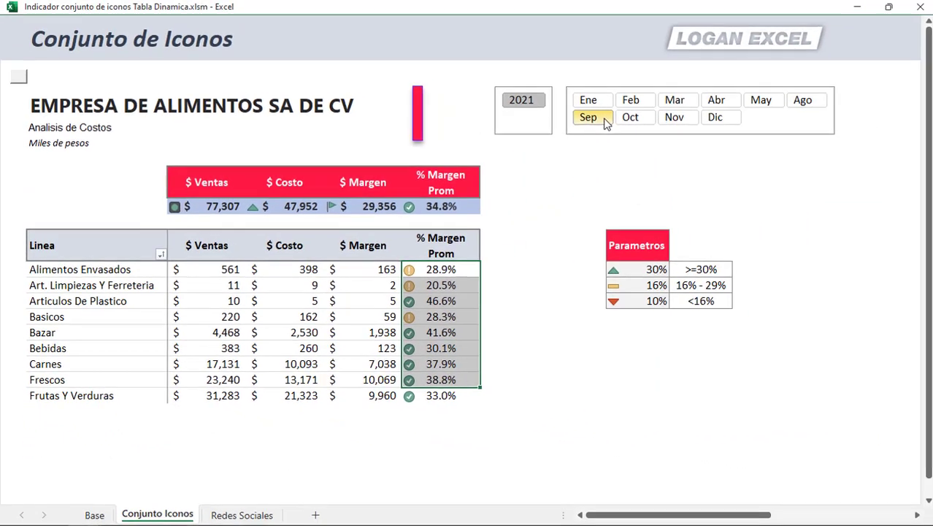
left_click(587, 118)
Step: Filter to October, then February, and select the 31.2% margin and the 16% Parametros threshold
left_click(630, 117)
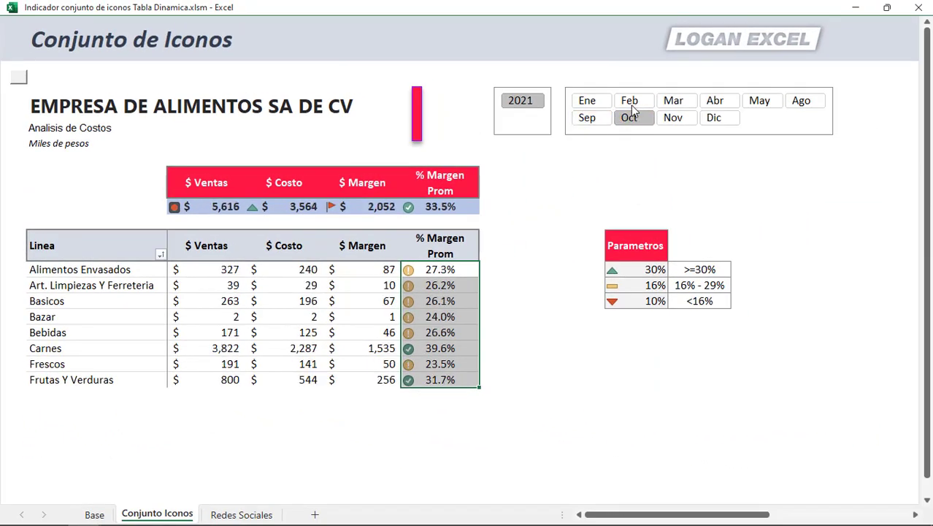
left_click(628, 102)
left_click(440, 285)
left_click(632, 285)
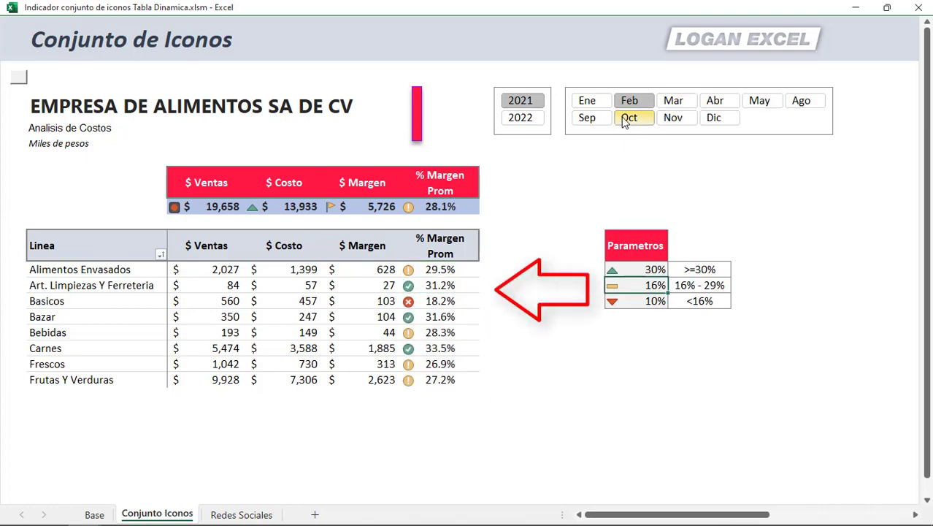
Step: Test the margin icons with January, October, November, April, May and August
left_click(587, 101)
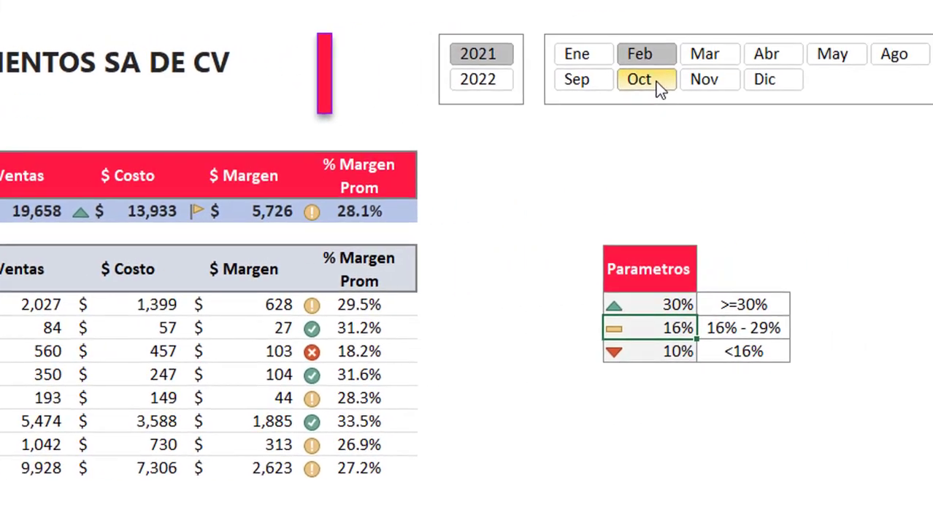
left_click(655, 81)
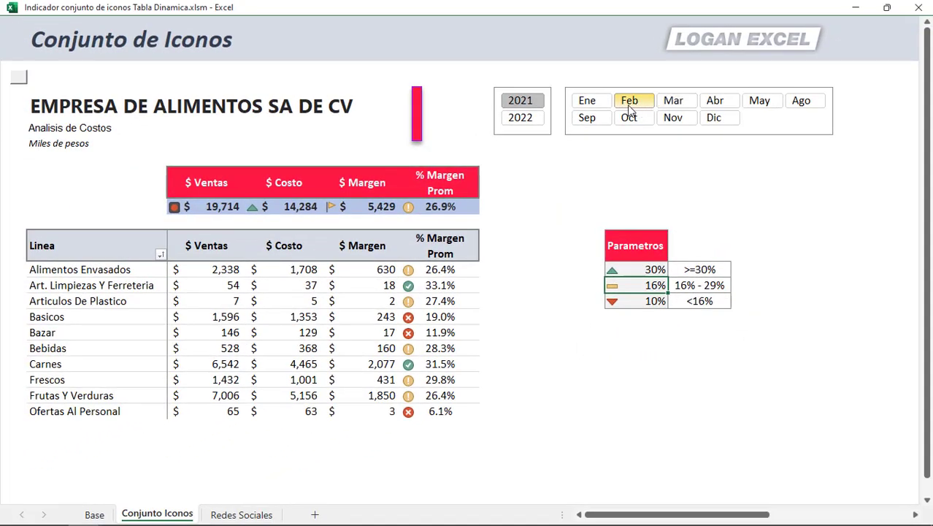
left_click(587, 100)
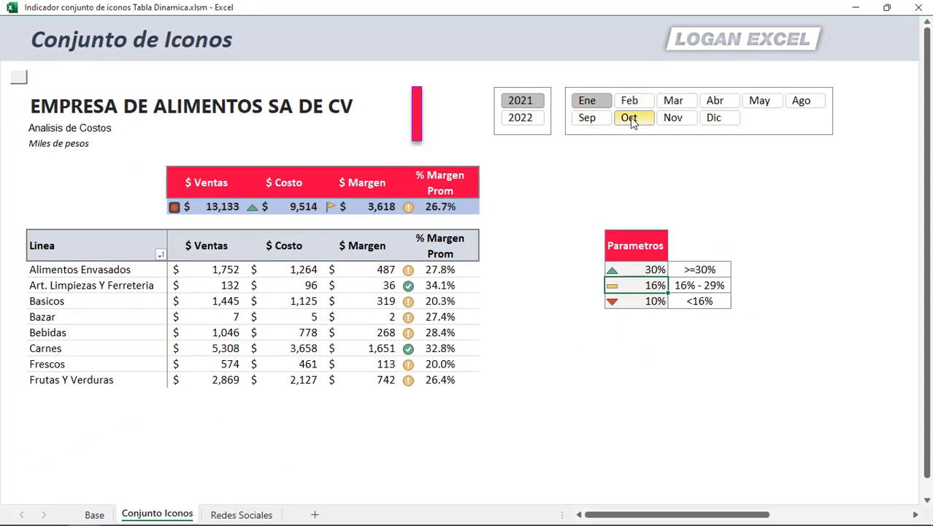
left_click(628, 117)
left_click(673, 118)
left_click(717, 104)
left_click(760, 101)
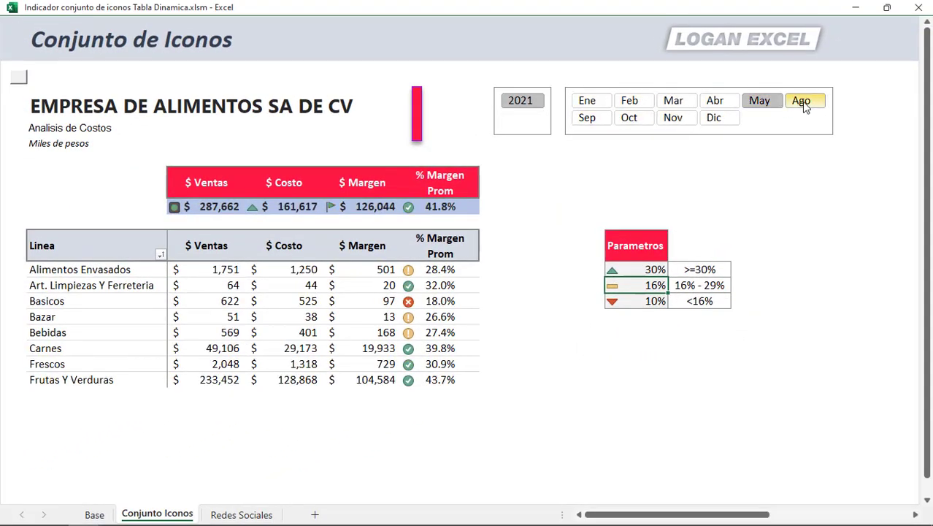
left_click(803, 102)
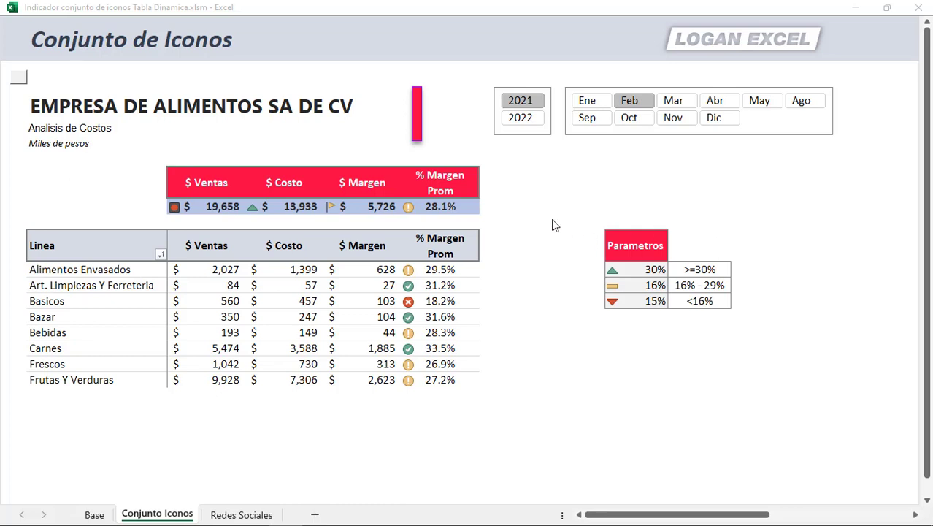
Step: Inspect the Bebidas 28.3% margin and % Margen Prom values, then test January, March and April
left_click(431, 331)
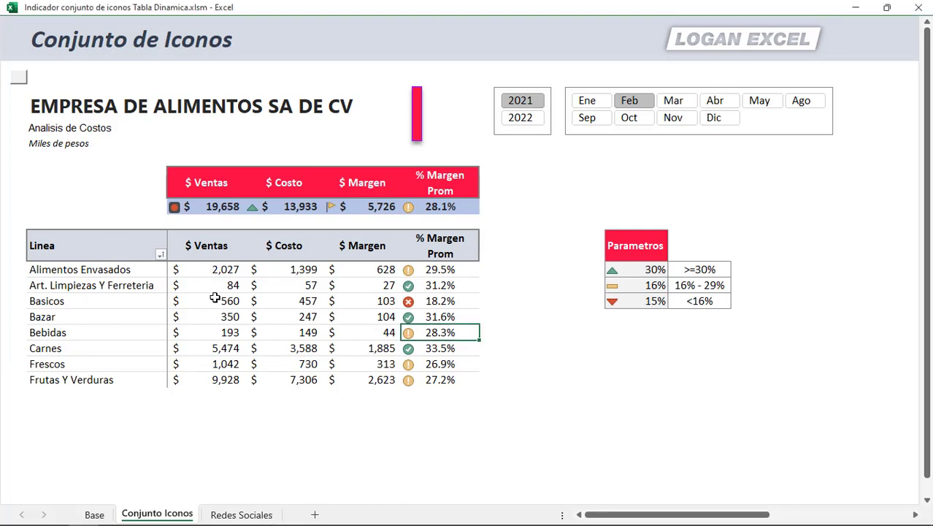
left_click(260, 302)
left_click_drag(413, 272, 425, 375)
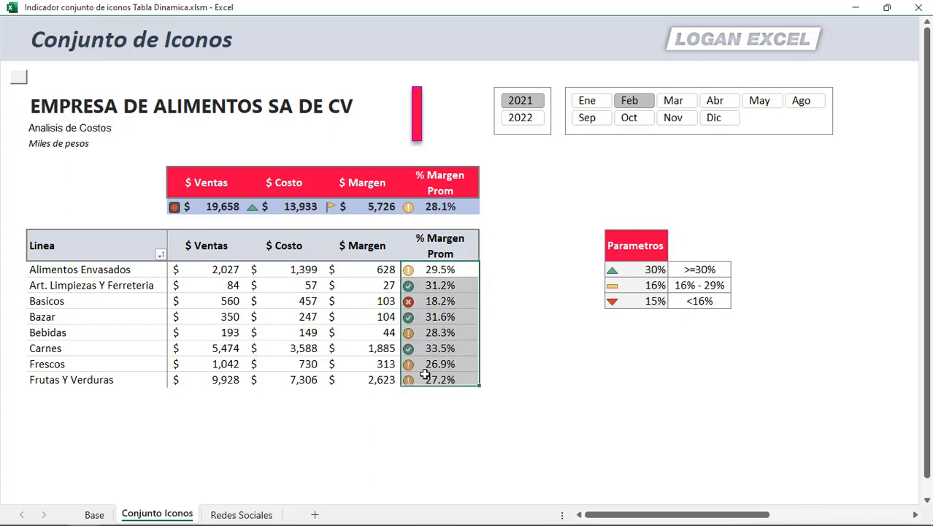
left_click(592, 102)
left_click(672, 102)
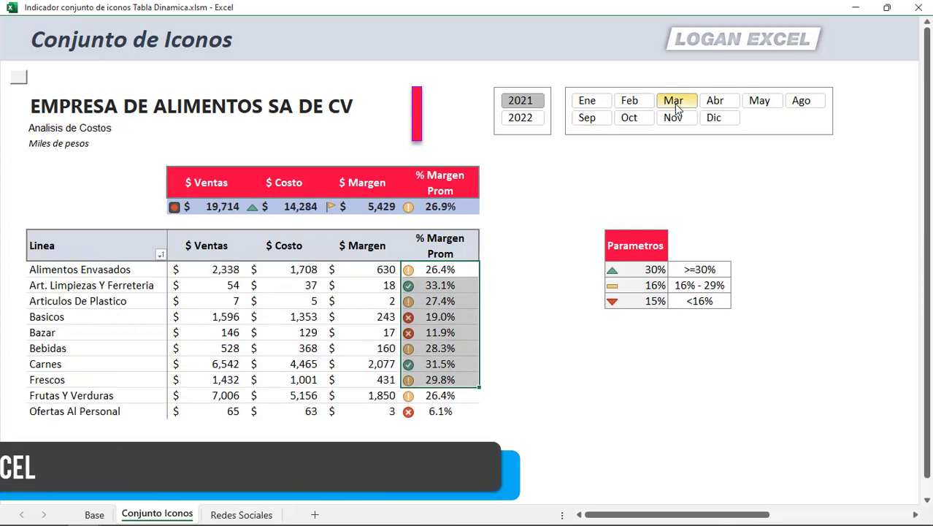
left_click(715, 101)
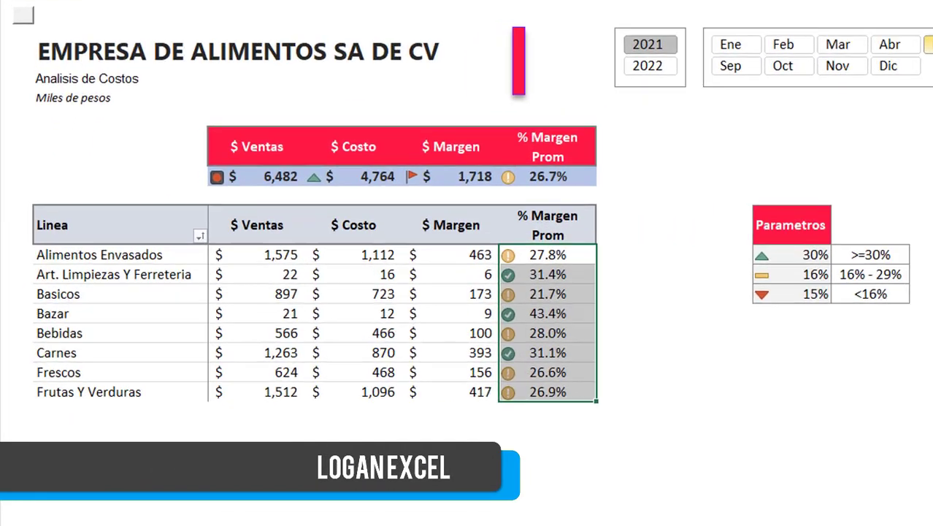
Step: Filter to May and select the margin values and the whole Parametros table
left_click(759, 101)
left_click(515, 267)
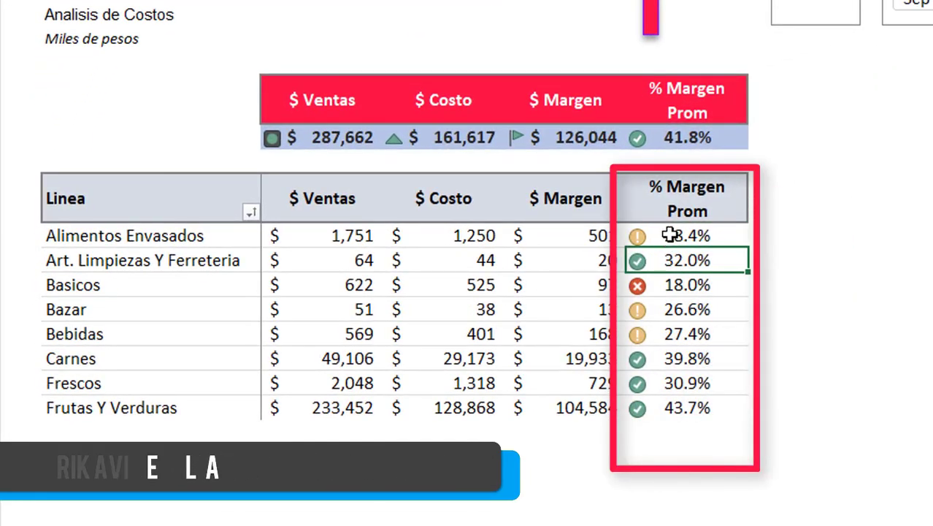
left_click_drag(668, 235, 668, 398)
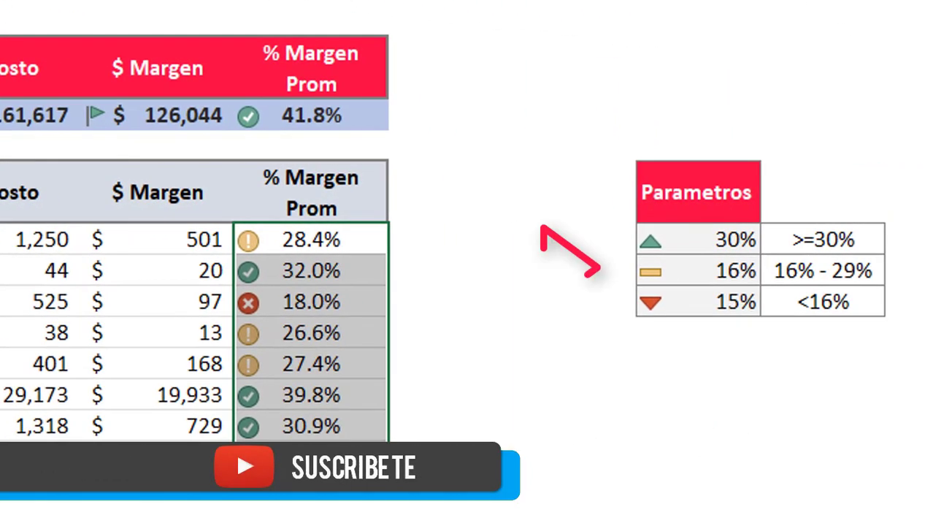
left_click_drag(712, 184, 781, 298)
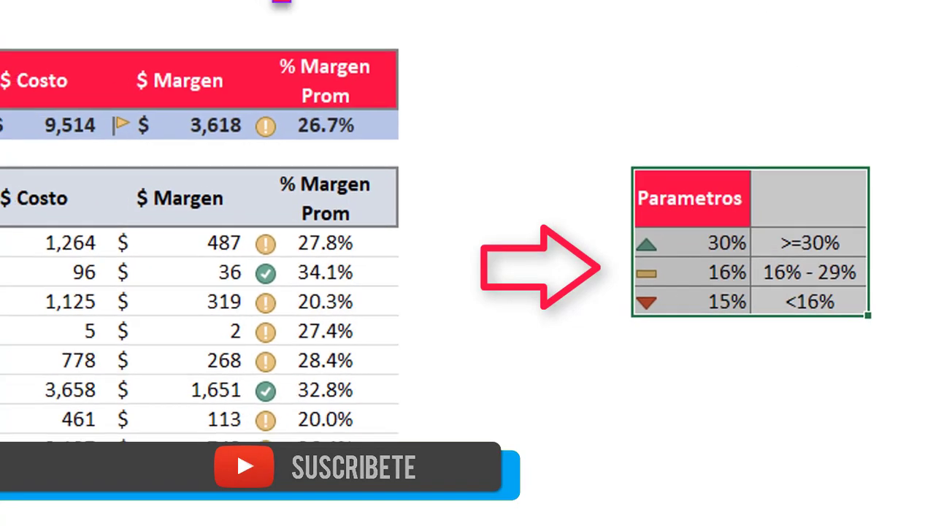
Step: Review the Parametros thresholds: 30% upper, 15% lower, and the 16% - 29% middle range
left_click(657, 266)
left_click(654, 270)
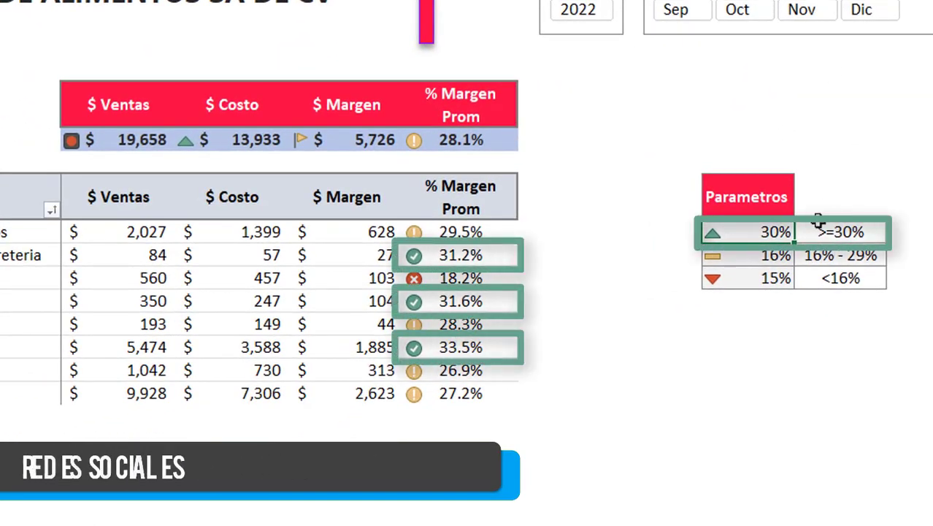
left_click(759, 275)
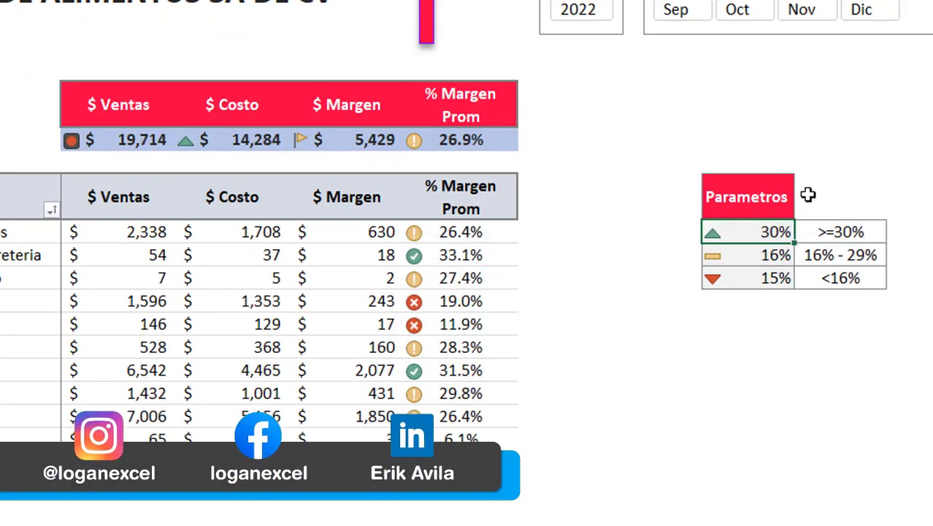
left_click(826, 256)
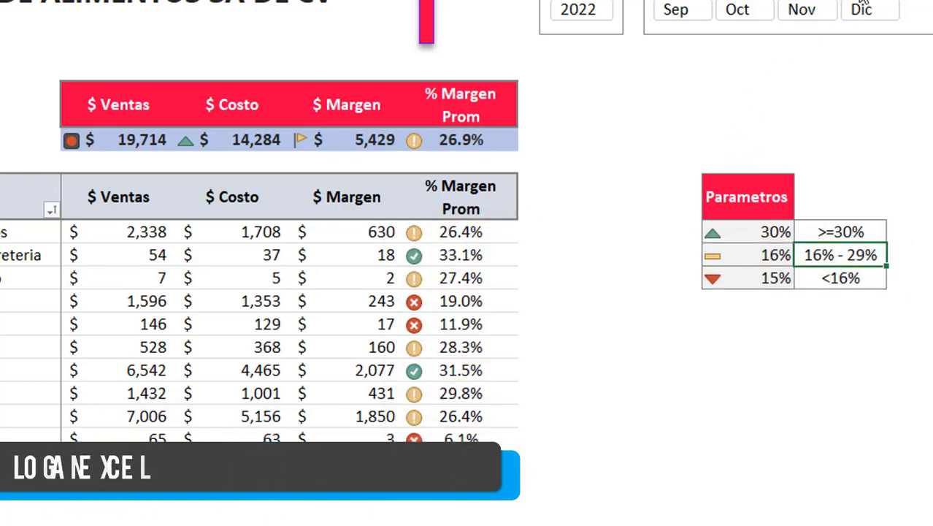
left_click(755, 278)
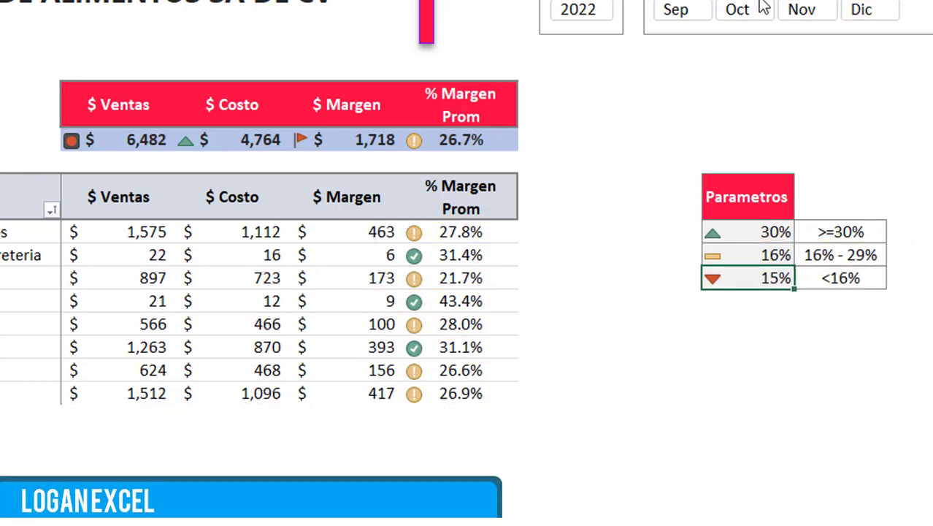
Step: Filter to October and compare the <16% range label with the 26.2% margin
left_click(740, 13)
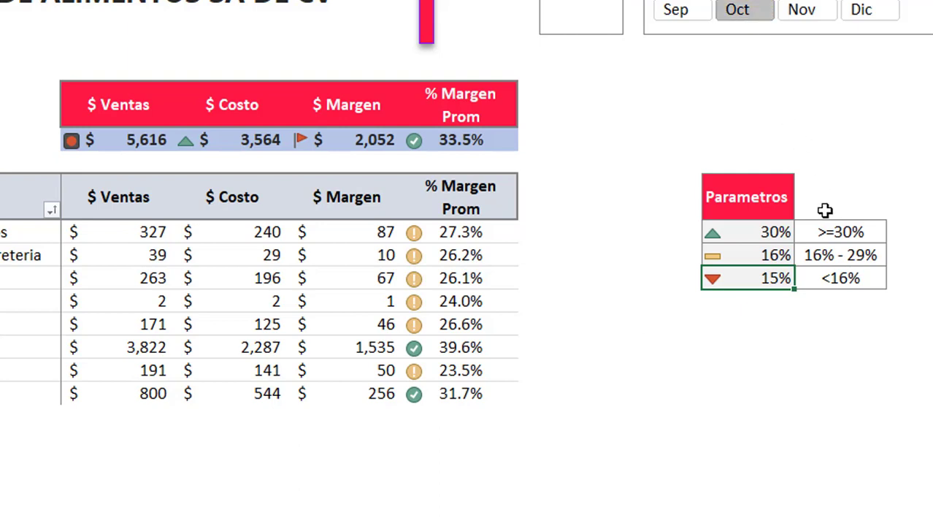
left_click(844, 278)
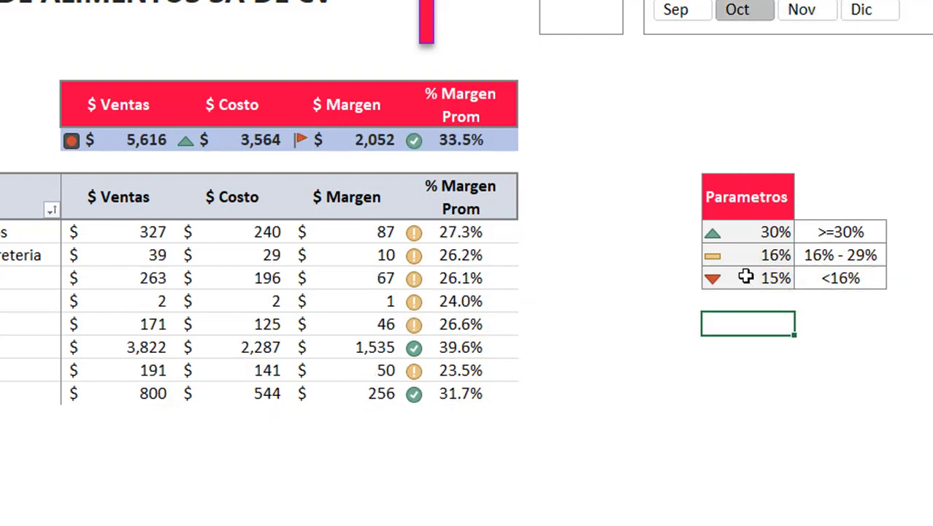
left_click(446, 272)
Step: Inspect the three Parametros thresholds, the 26.2% margin, and the sales, margin and average totals
left_click(625, 300)
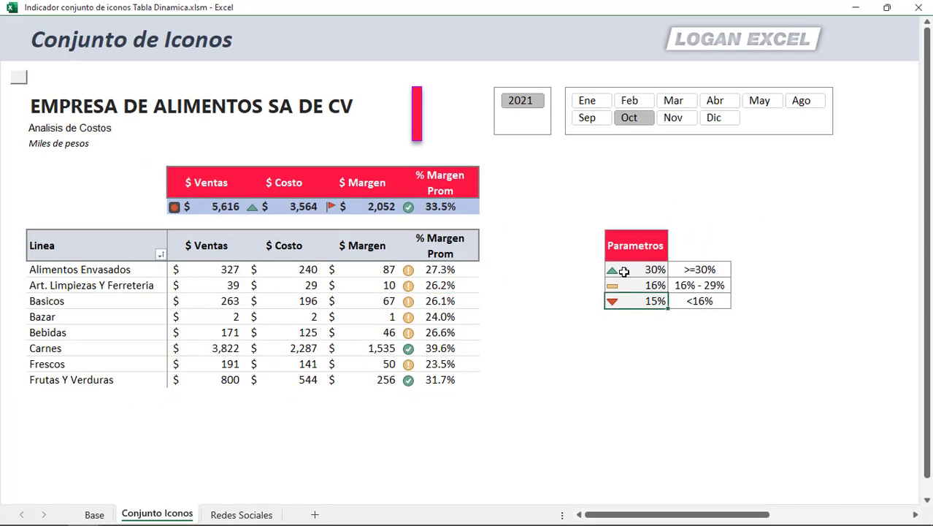
left_click_drag(621, 268, 625, 299)
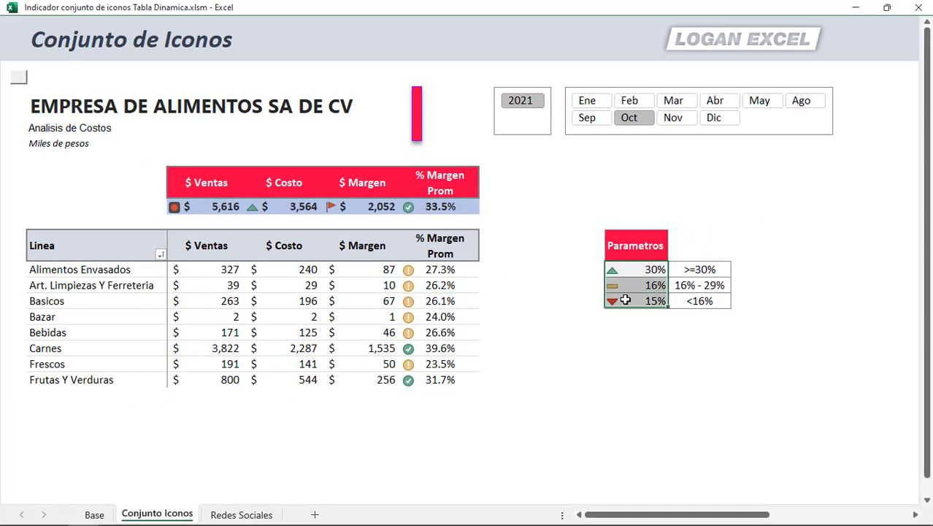
left_click(438, 285)
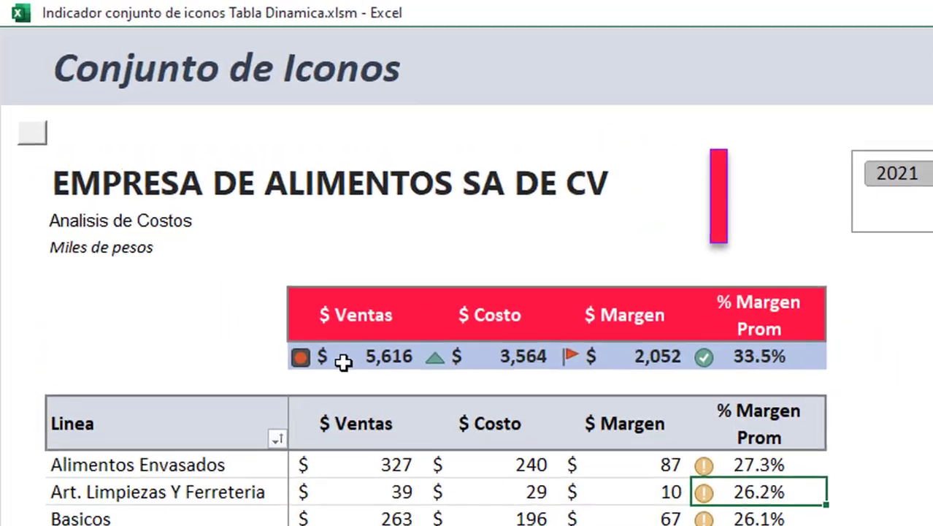
left_click(347, 363)
left_click(624, 362)
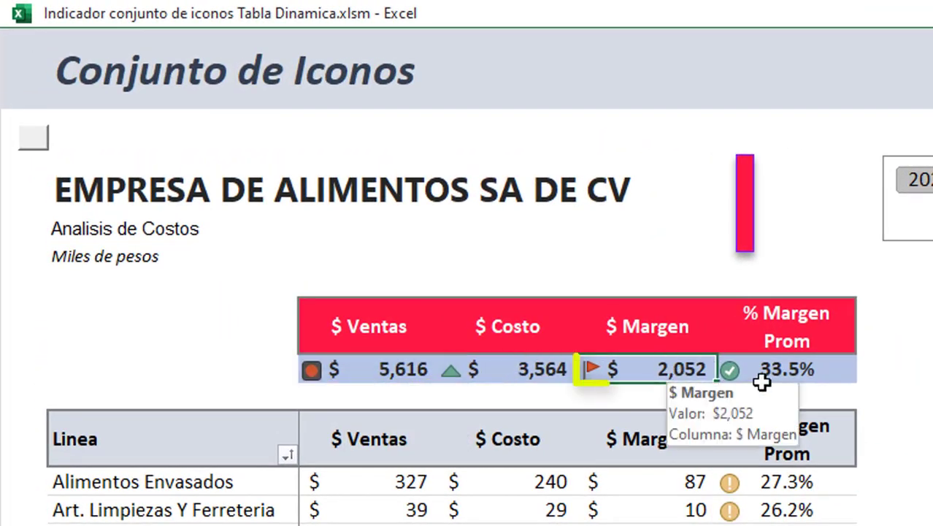
left_click(774, 376)
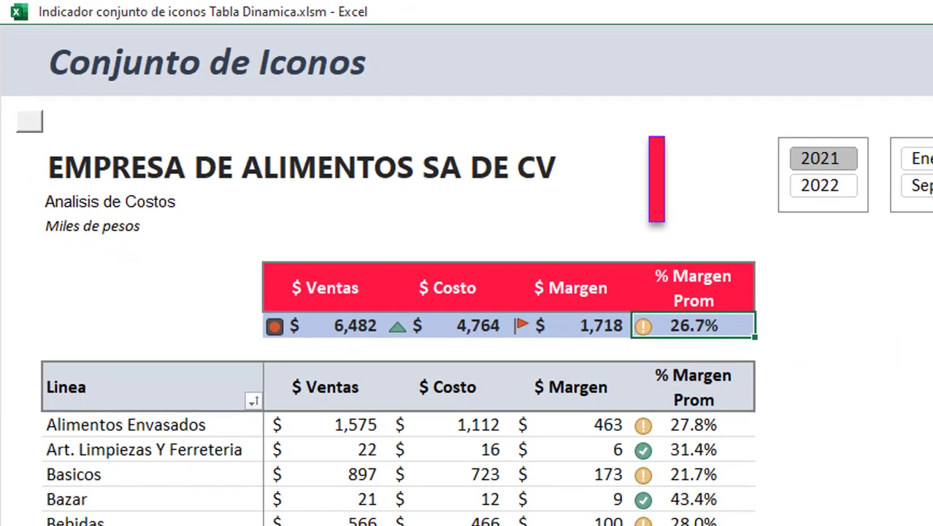
Step: Filter to October and check its Costo values and the 26.2% margin
left_click(801, 102)
left_click(629, 117)
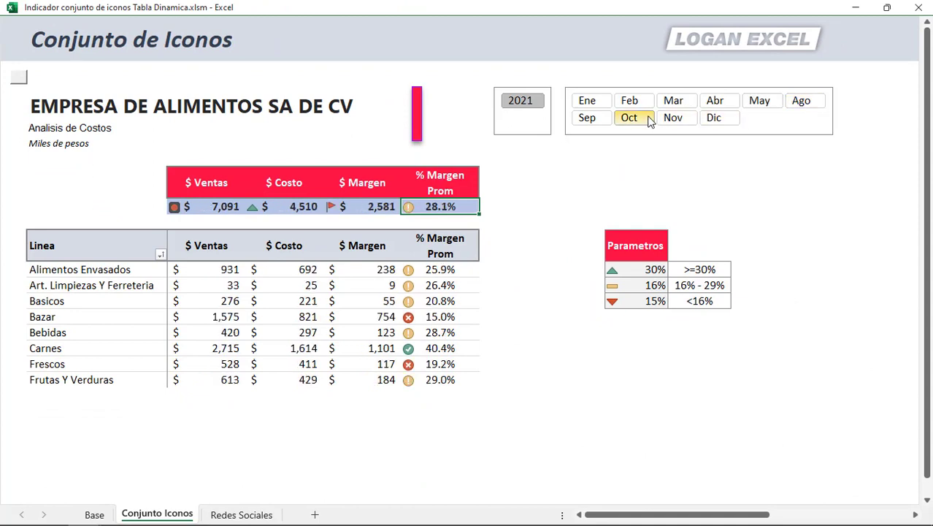
left_click_drag(308, 269, 301, 373)
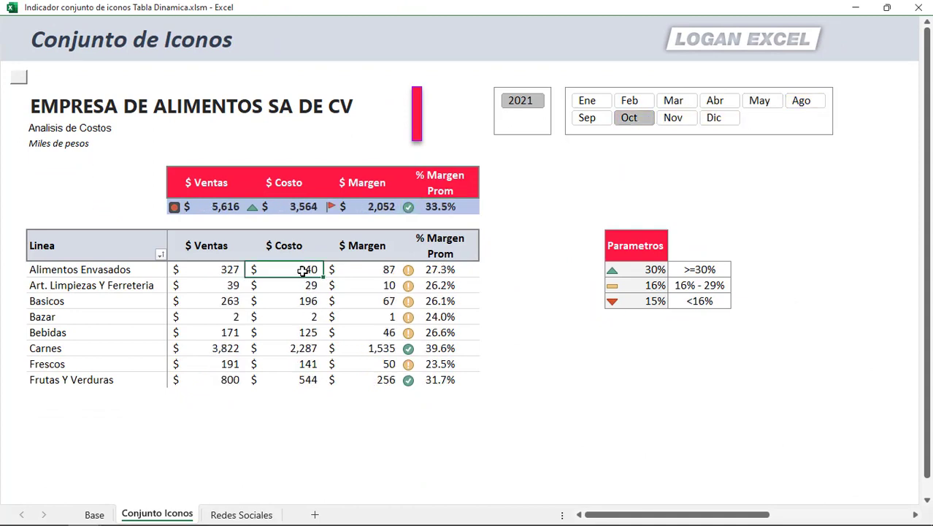
left_click(436, 332)
left_click(433, 287)
Step: Cycle the slicer through March, September and other months, ending back on October
left_click(587, 100)
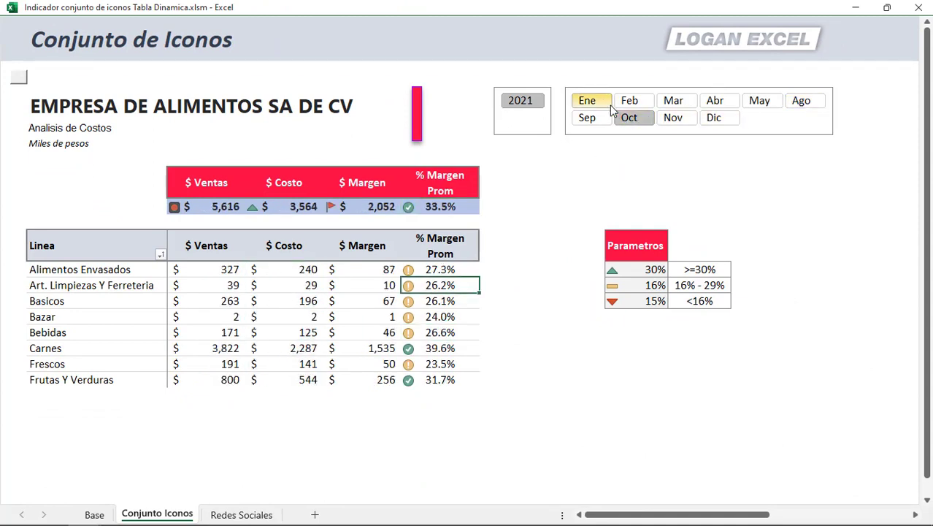
left_click(630, 101)
left_click(673, 101)
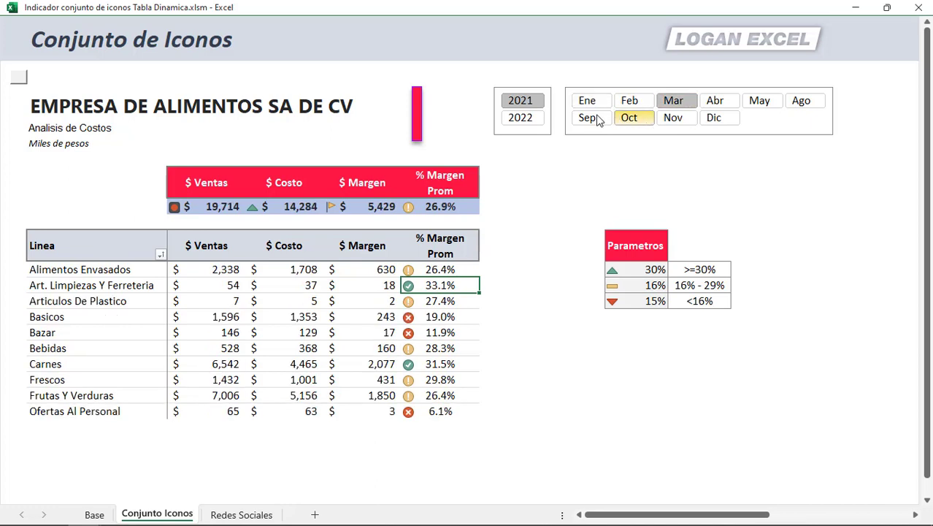
left_click(587, 118)
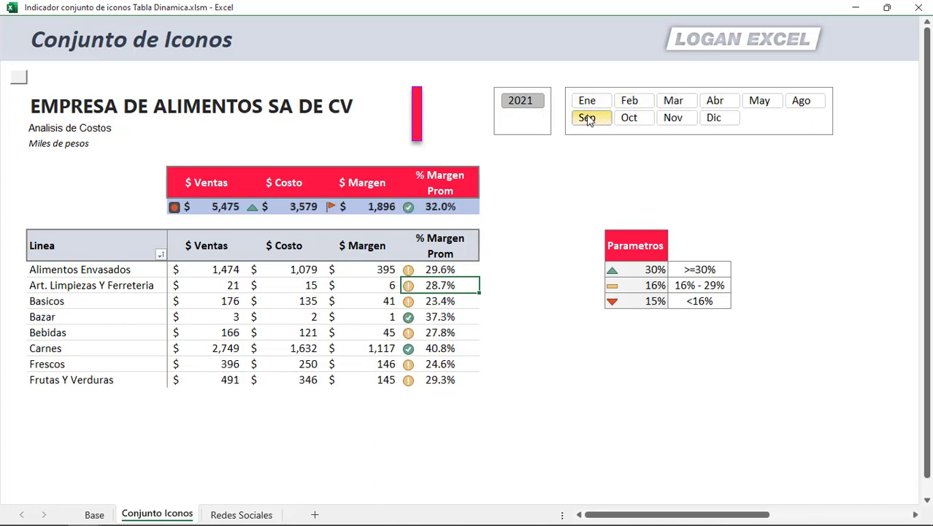
left_click(628, 117)
left_click(630, 101)
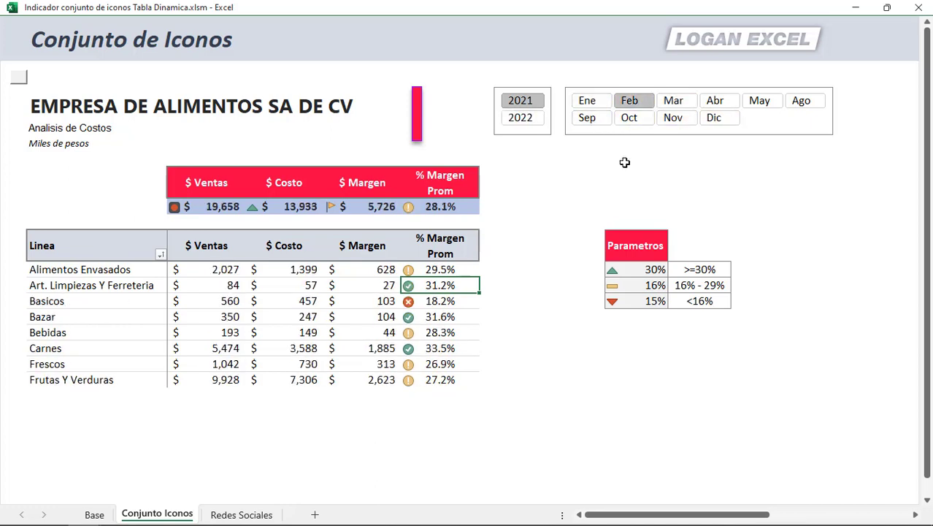
left_click(634, 125)
left_click(715, 104)
left_click(634, 124)
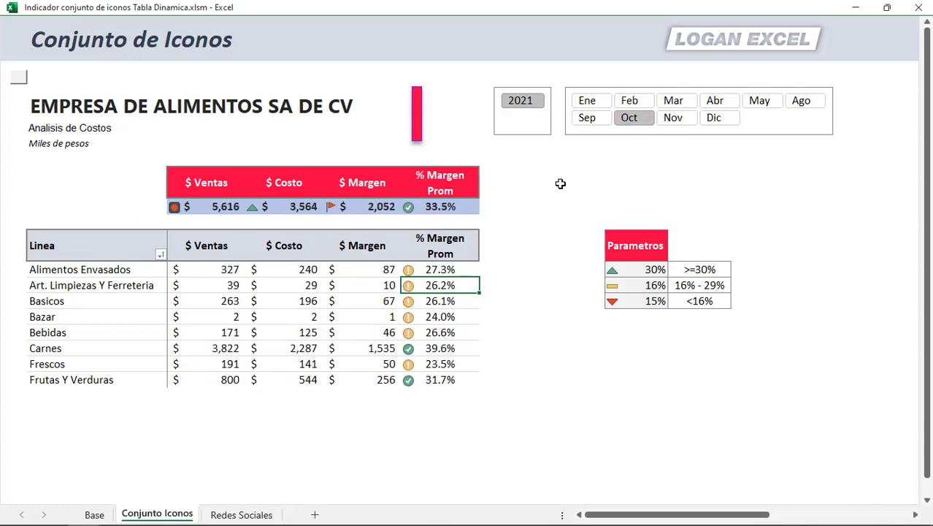
Step: Check the Costo value 29, then test November and April and finish on December
left_click(389, 321)
key("Up")
key("Up")
key("Left")
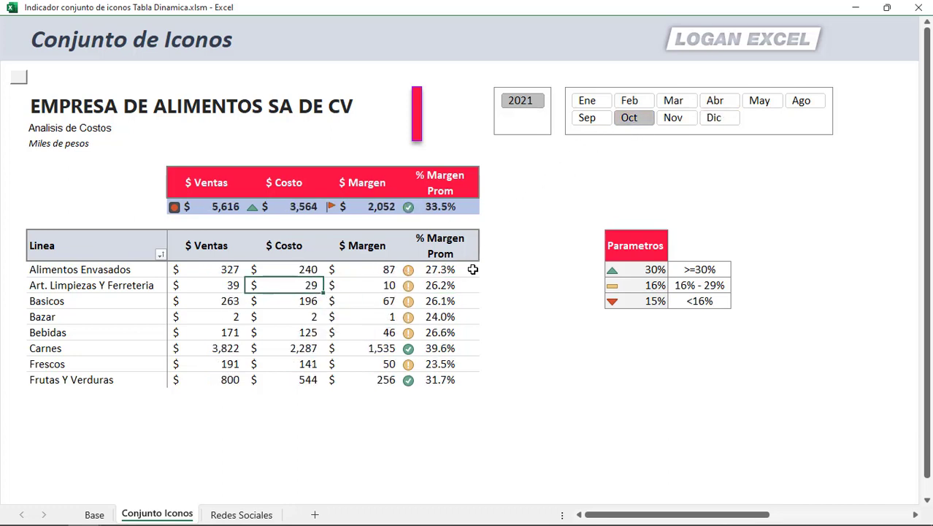
left_click(594, 106)
left_click(677, 121)
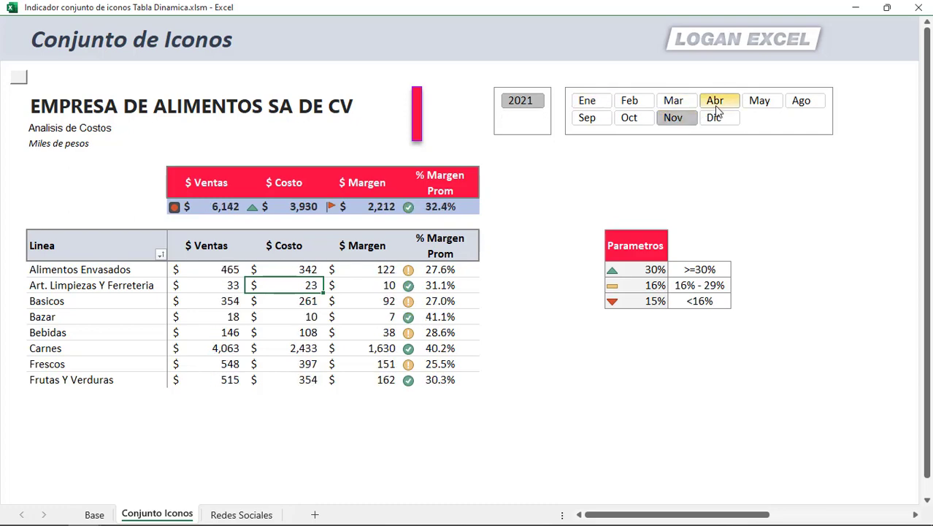
left_click(715, 102)
left_click(714, 118)
Step: Leave full-screen view and check the Alimentos Envasados and Bazar margin icons
left_click(447, 301)
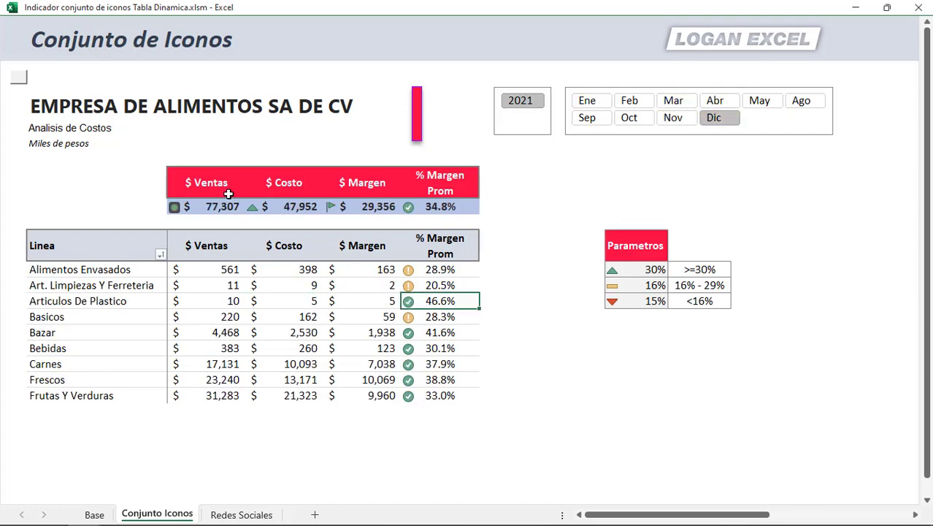
key("ctrl+shift+F1")
left_click(475, 325)
left_click(468, 384)
left_click(455, 325)
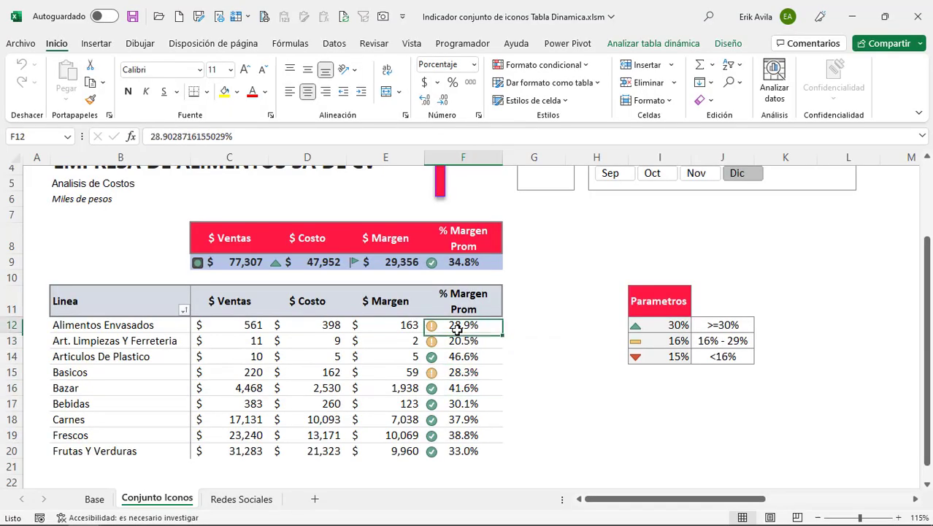
scroll(452, 330, "up", 2)
scroll(302, 387, "down", 3)
scroll(302, 388, "down", 2)
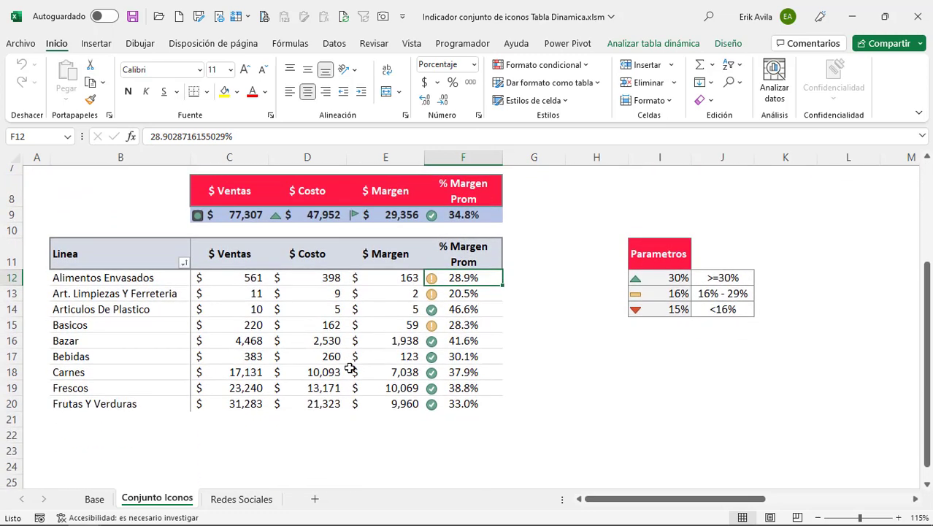
left_click(318, 319)
left_click(463, 273)
scroll(462, 383, "up", 2)
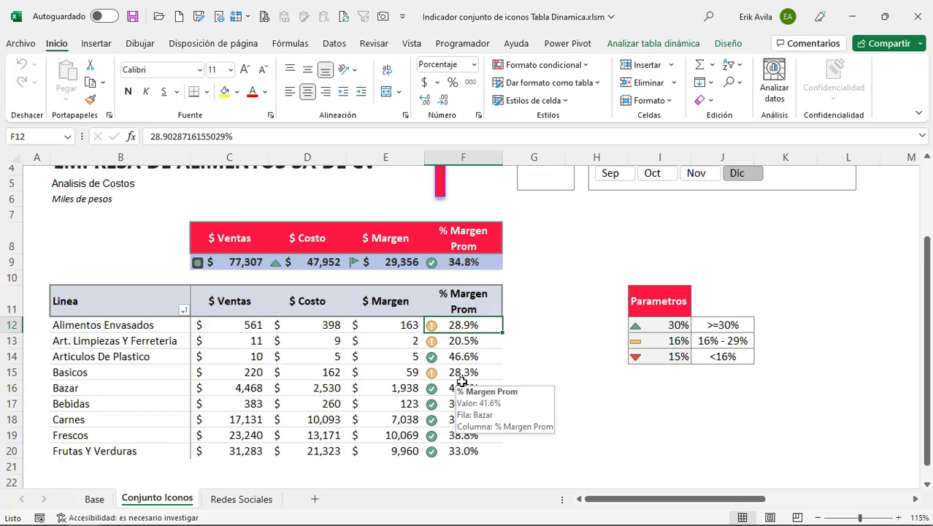
left_click(473, 368)
left_click_drag(467, 305, 471, 452)
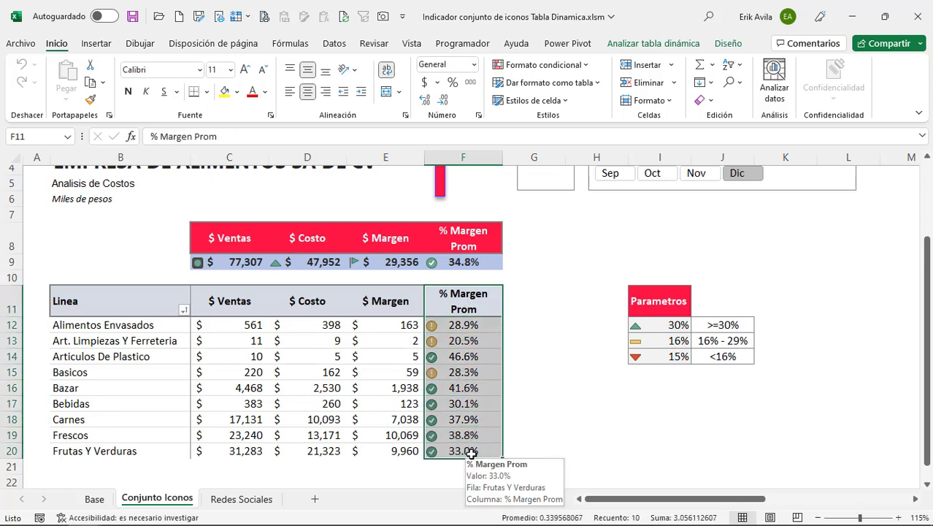
left_click(479, 389)
left_click_drag(463, 307, 468, 451)
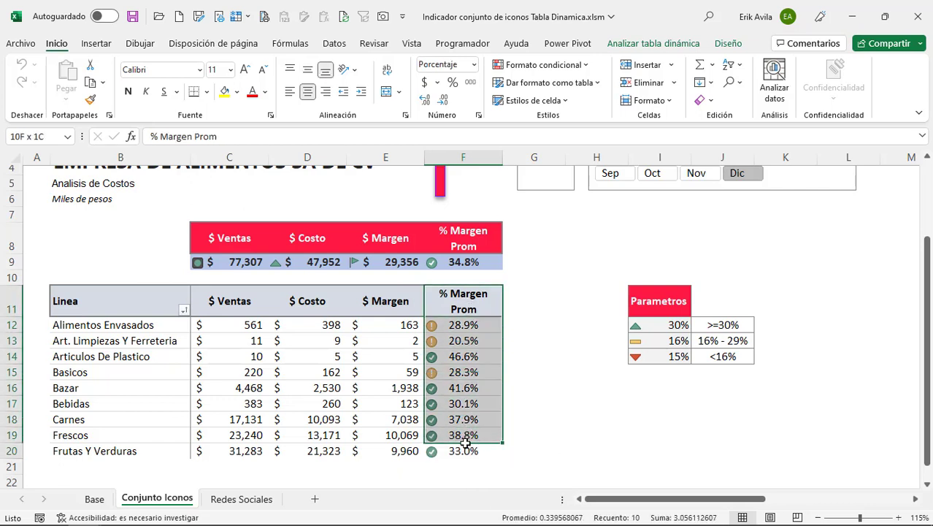
scroll(438, 380, "up", 1)
scroll(492, 346, "down", 1)
Step: Select the 46.6% pivot value and add the % Margen field to Valores from the field list
left_click(525, 304)
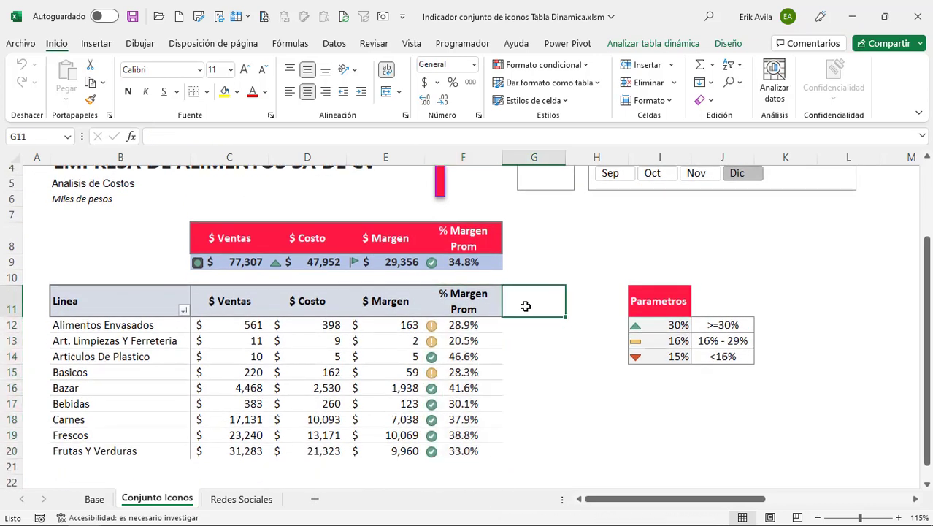
left_click(475, 305)
key("Down")
key("Down")
key("Down")
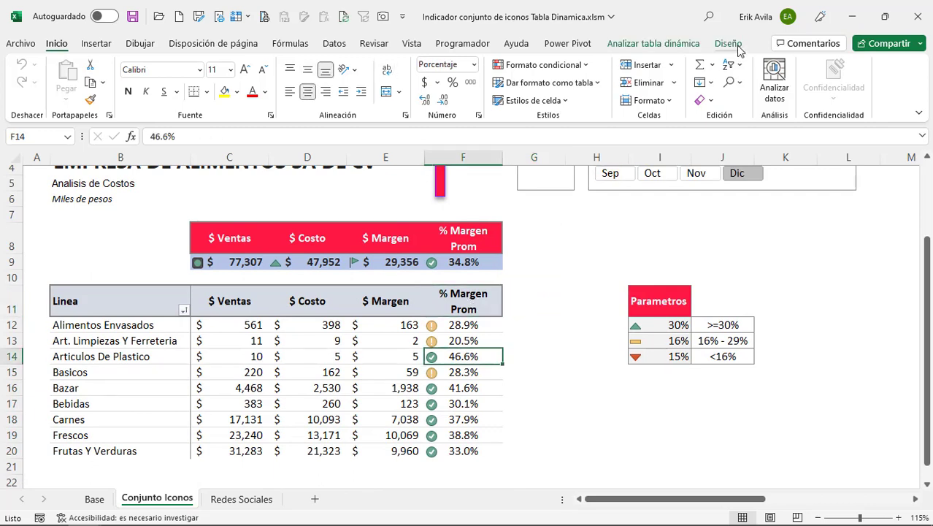
left_click(653, 43)
left_click_drag(919, 261, 922, 320)
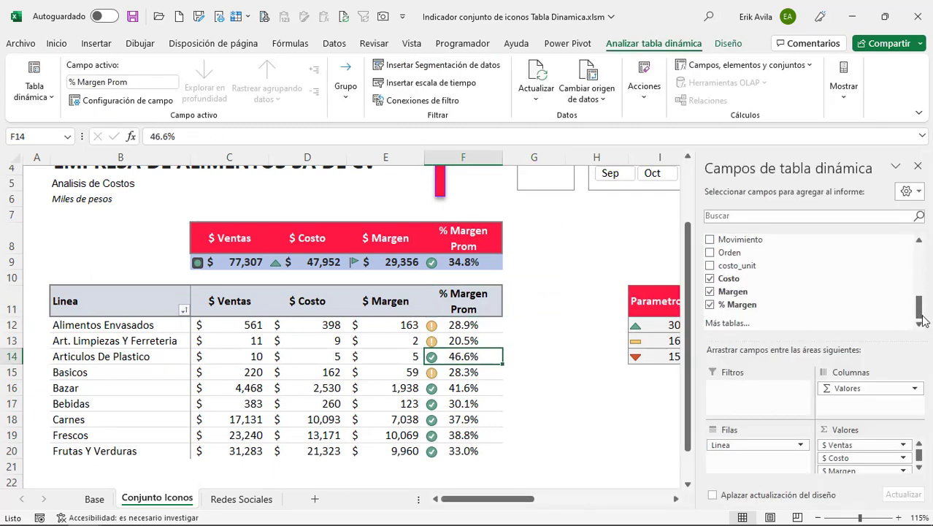
mouse_move(739, 305)
left_mouse_down()
mouse_move(832, 406)
mouse_move(876, 473)
left_mouse_up()
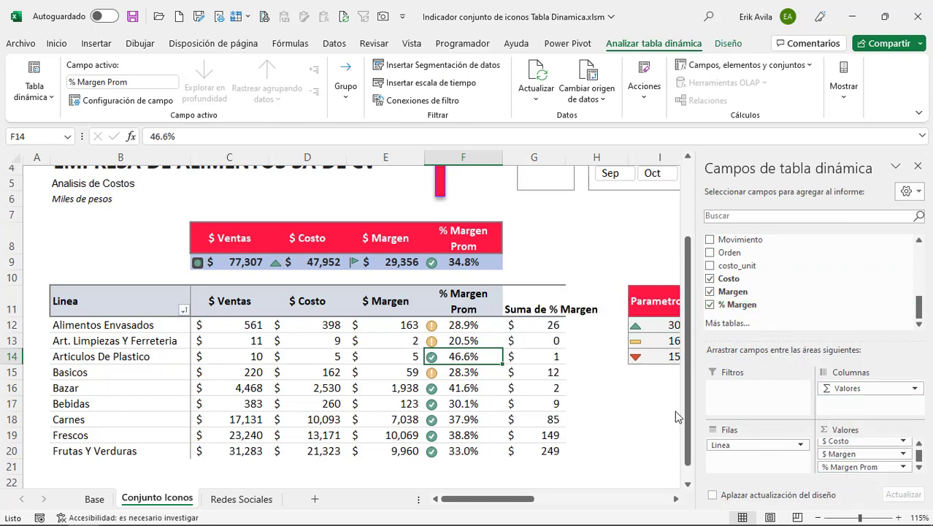
Step: Wrap and centre the G11 Suma de % Margen header with a blue fill and dark blue text
left_click(536, 305)
left_click(57, 44)
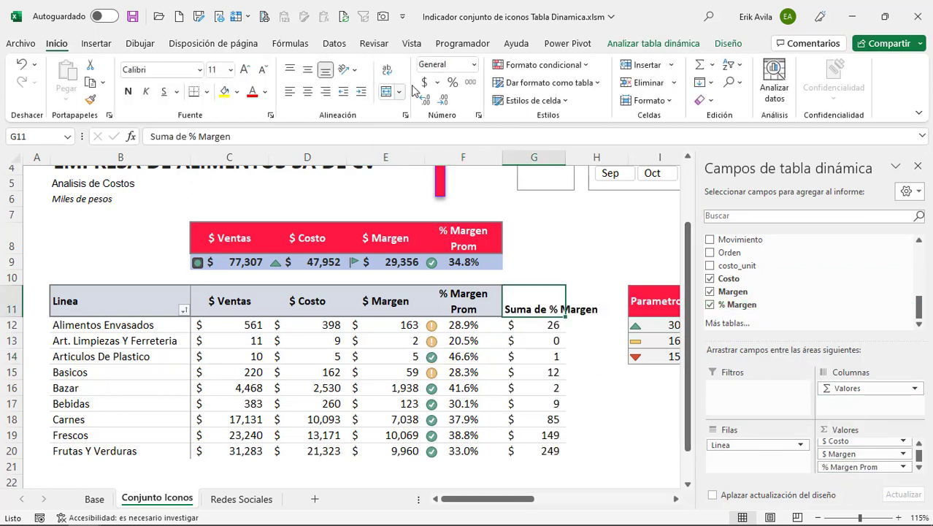
left_click(385, 72)
left_click(308, 95)
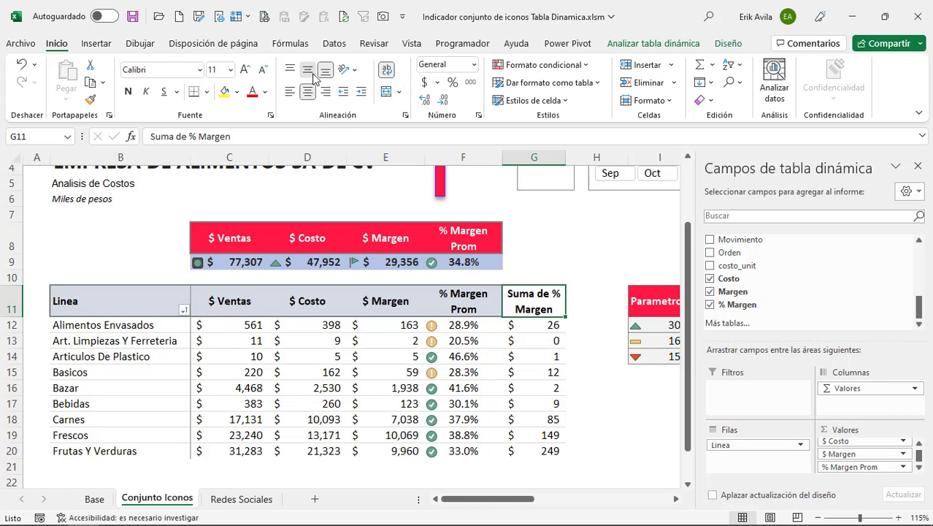
left_click(236, 91)
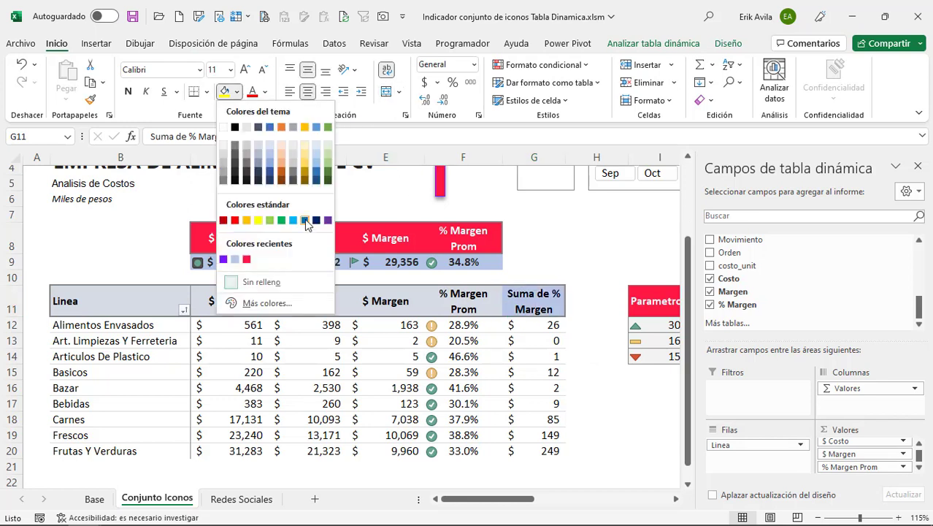
left_click(304, 220)
left_click(264, 91)
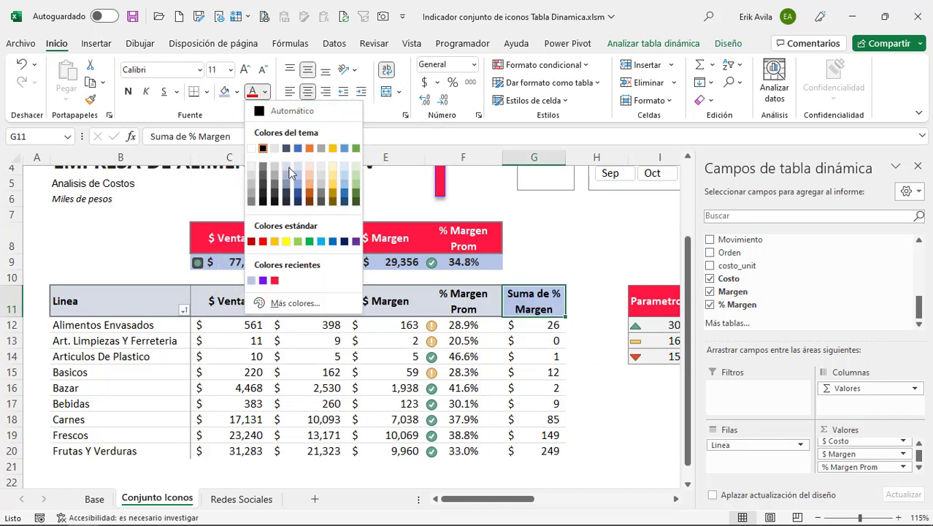
left_click(337, 243)
Step: Select the Suma de % Margen values in G12:G20
left_click(543, 326)
left_click(539, 374)
left_click(544, 328)
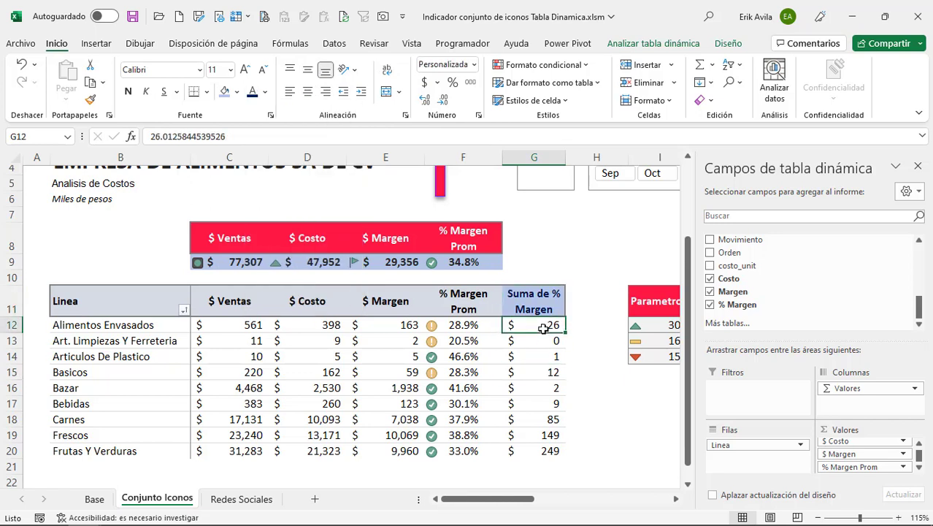
left_click_drag(544, 328, 548, 450)
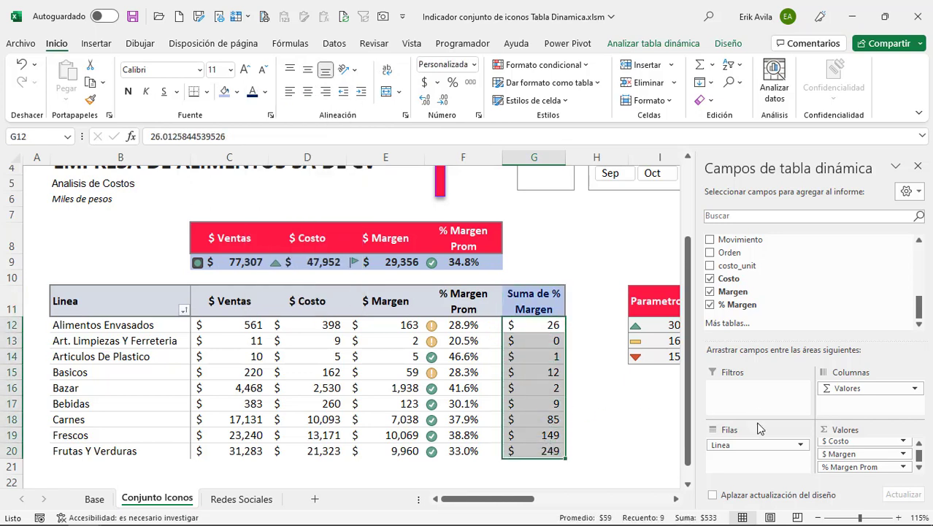
Step: Change Suma de % Margen to Promedio and format it as Porcentaje with one decimal
left_click(919, 468)
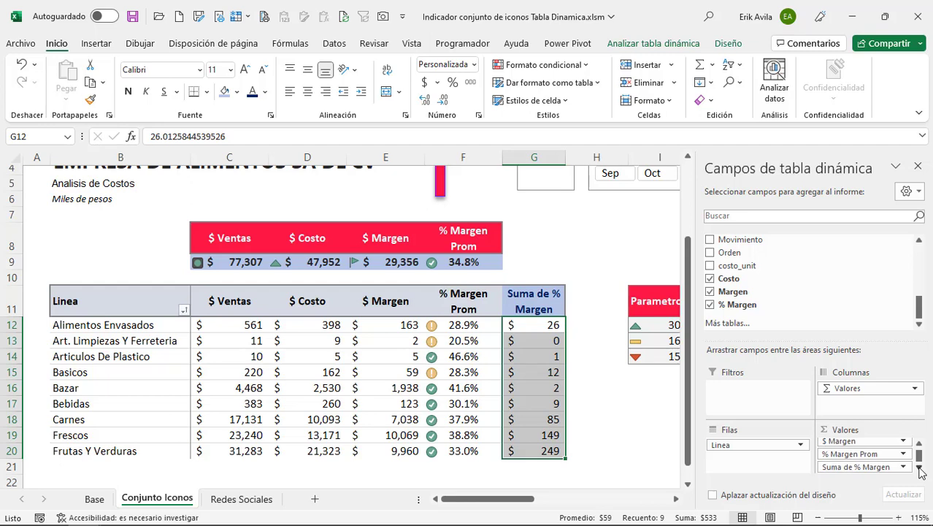
left_click(892, 467)
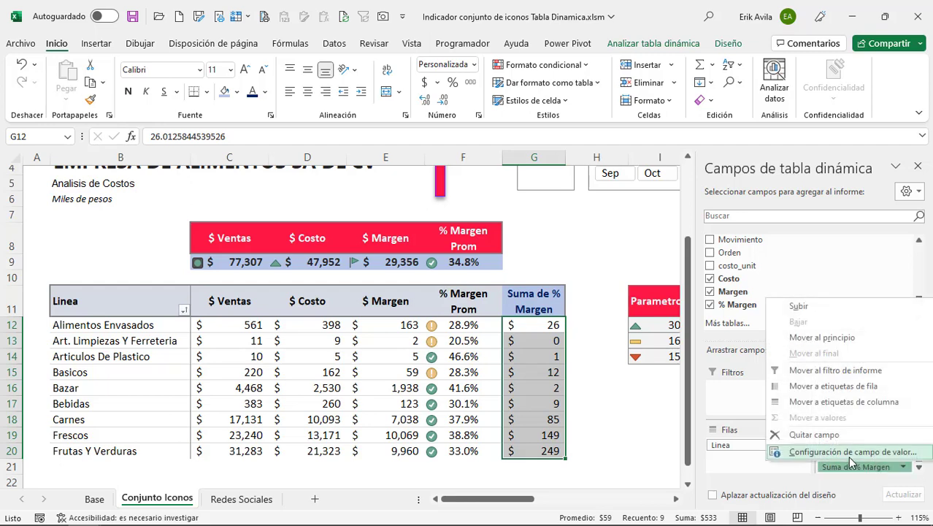
left_click(847, 455)
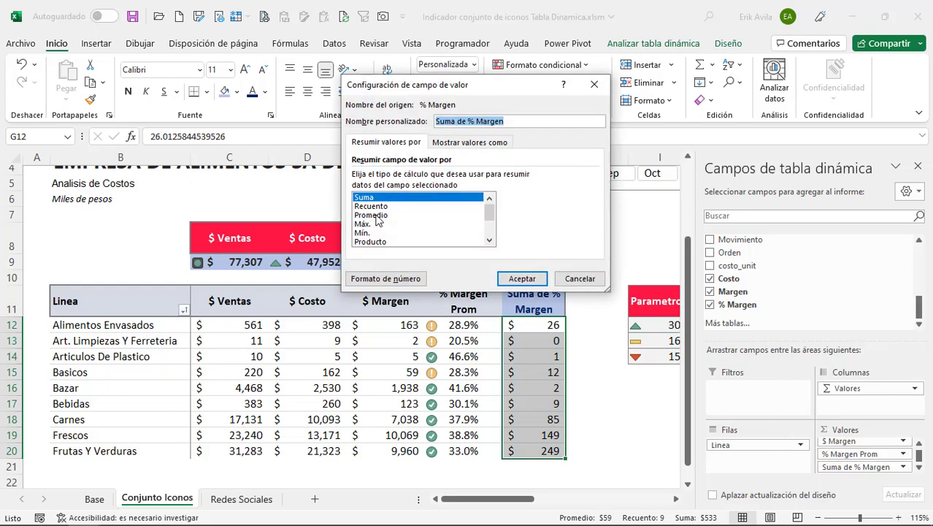
left_click(374, 216)
left_click(519, 279)
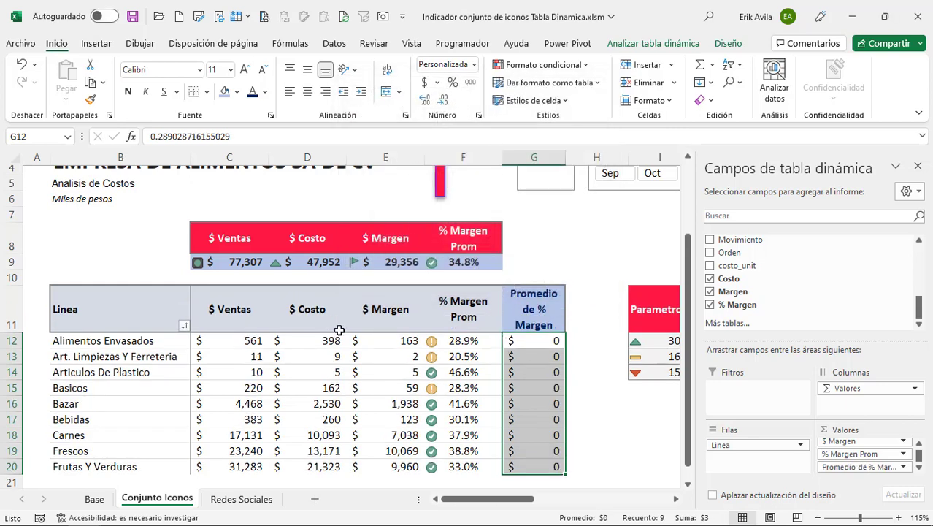
left_click(452, 85)
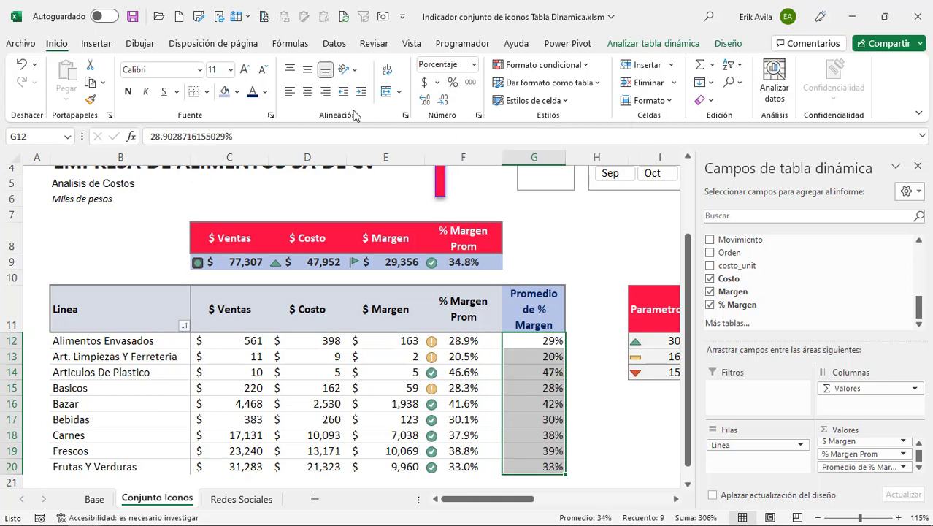
left_click(424, 100)
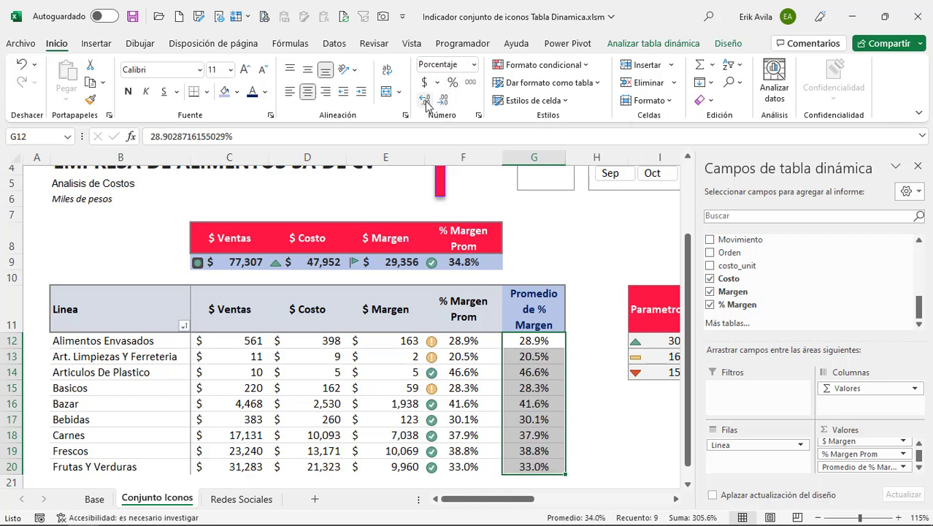
left_click(501, 364)
Step: Close the Campos de tabla dinámica pane and select the Promedio de % Margen values G12:G20
scroll(522, 358, "down", 1)
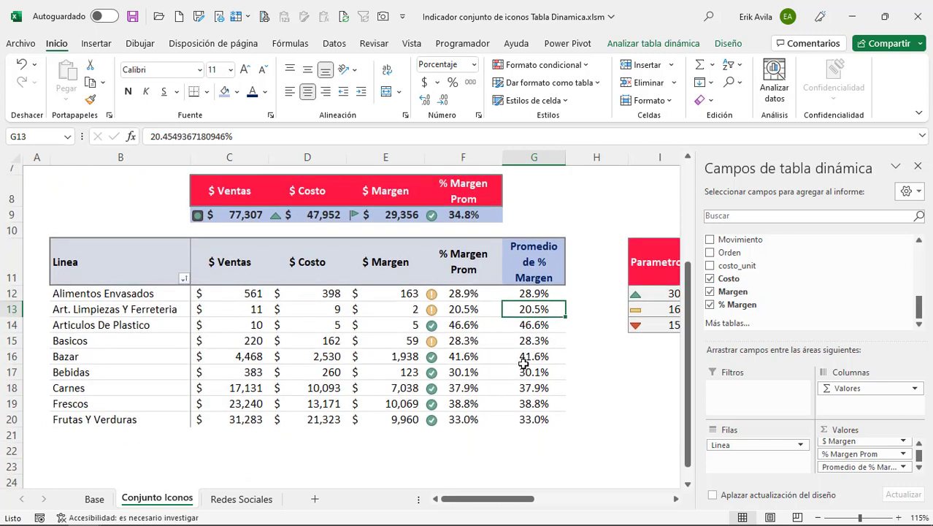
left_click(535, 296)
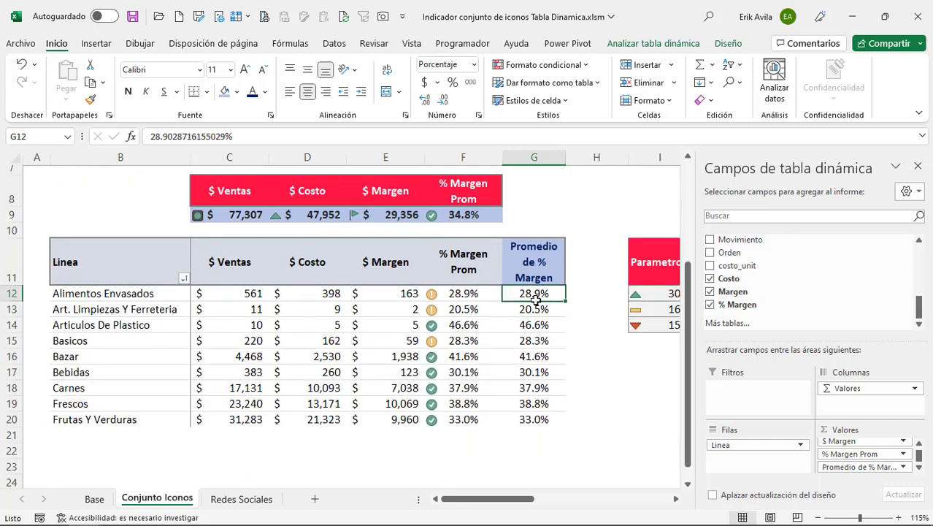
left_click(460, 350)
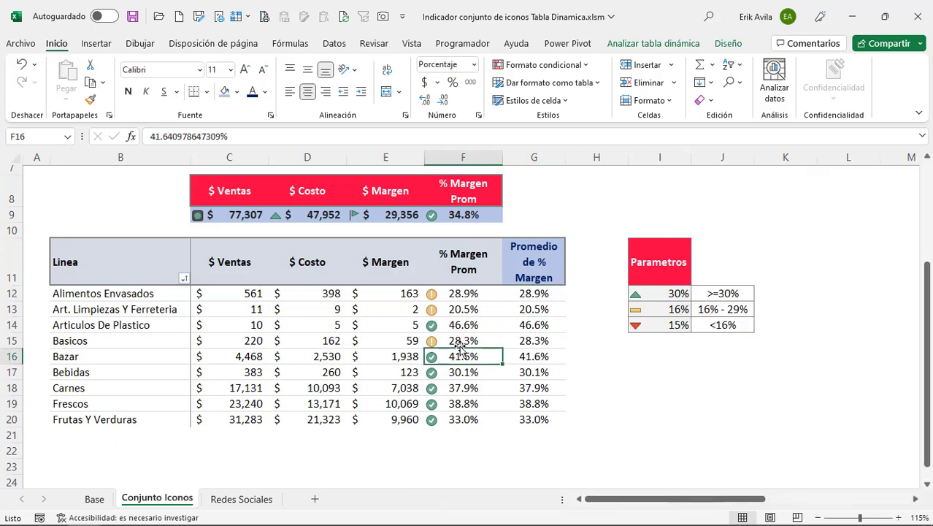
left_click(518, 297)
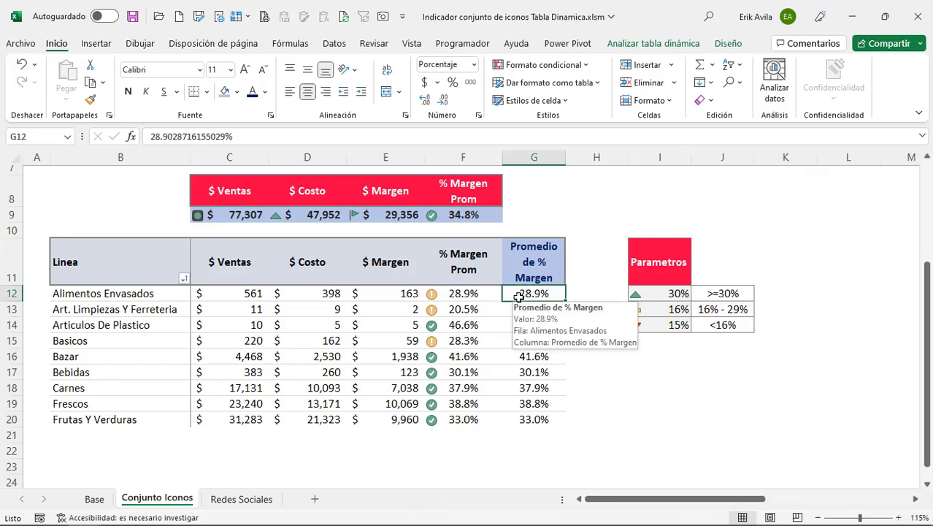
left_click(521, 343)
left_click_drag(527, 294, 525, 421)
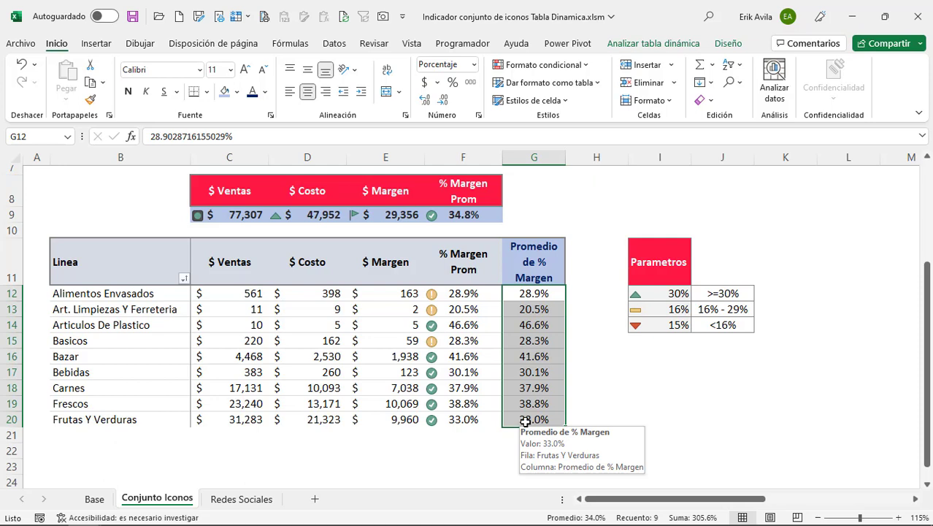
Step: Apply the 3 semáforos (con marco) icon set from Formato condicional to the selected values
left_click(534, 70)
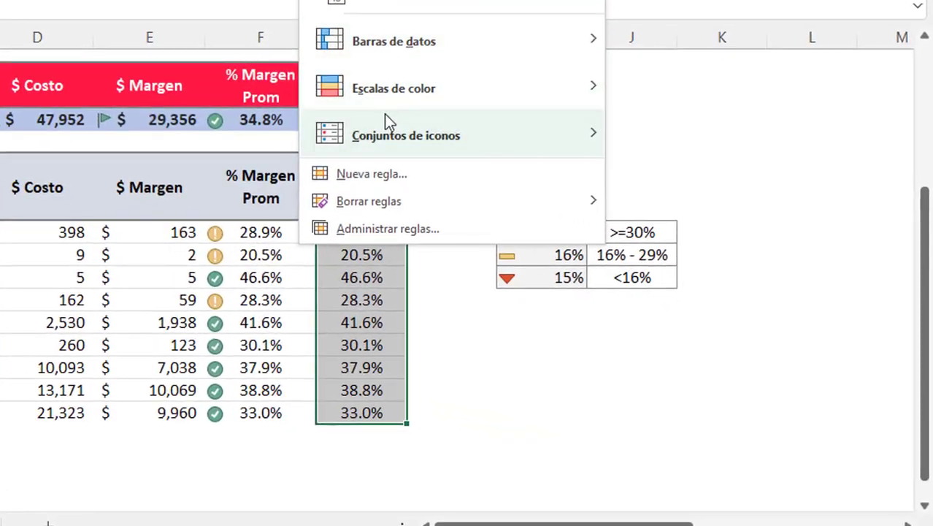
mouse_move(406, 135)
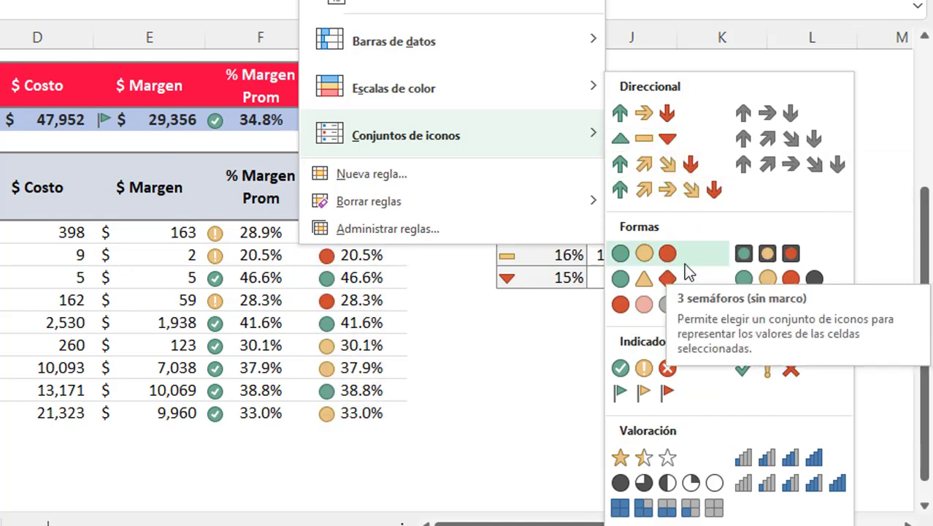
left_click(765, 255)
left_click(398, 277)
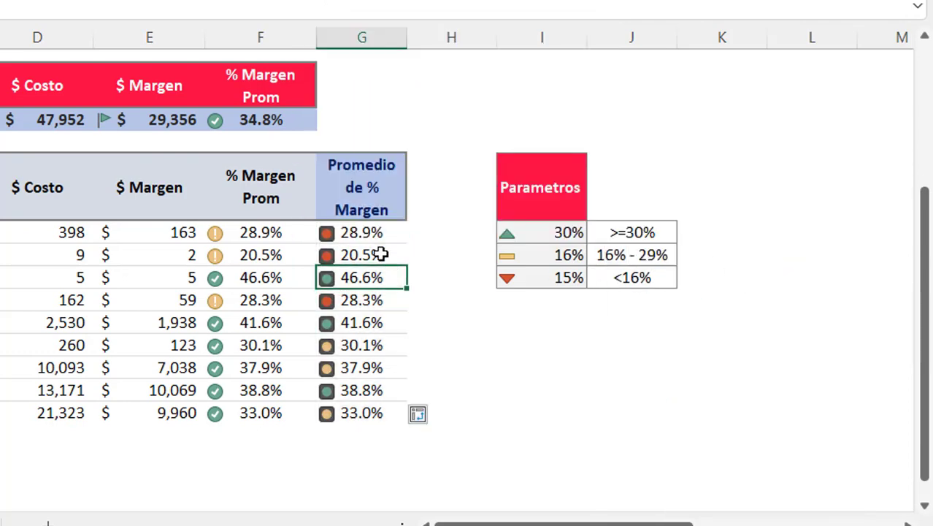
left_click_drag(377, 234, 381, 413)
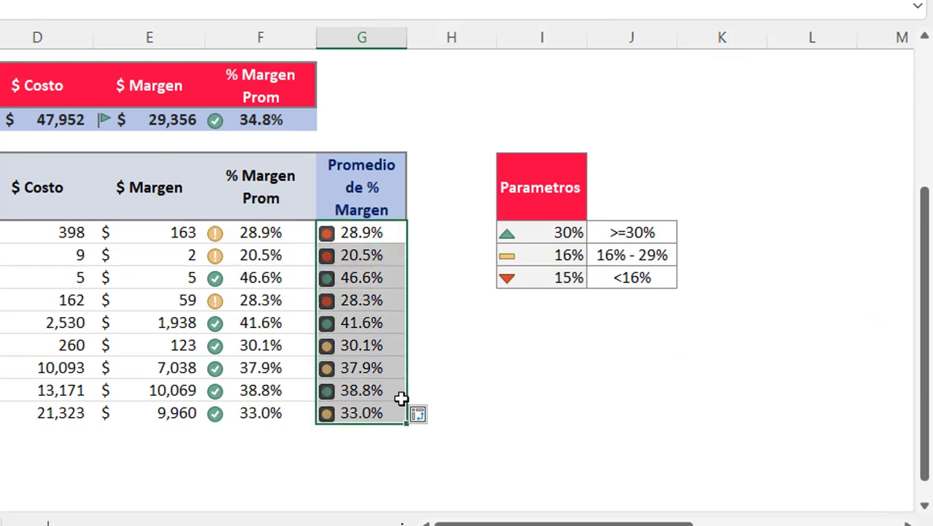
mouse_move(372, 390)
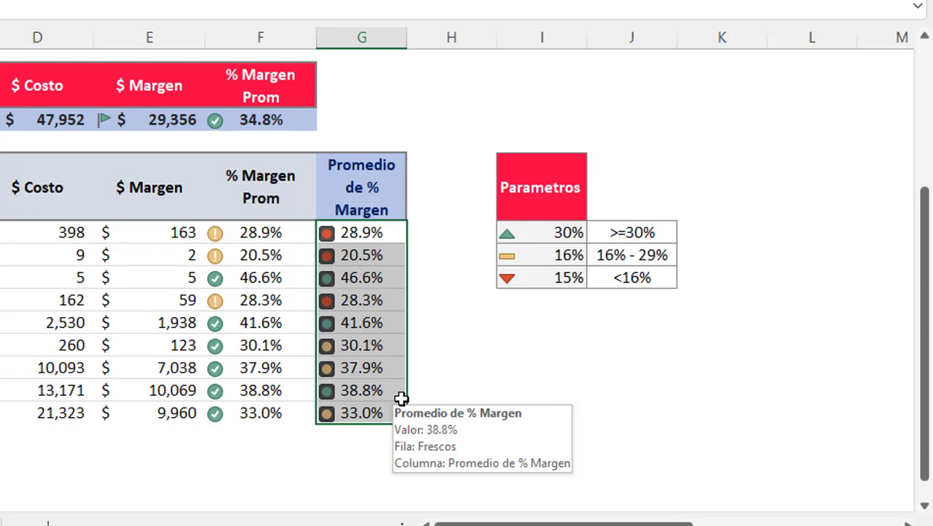
left_click(395, 279)
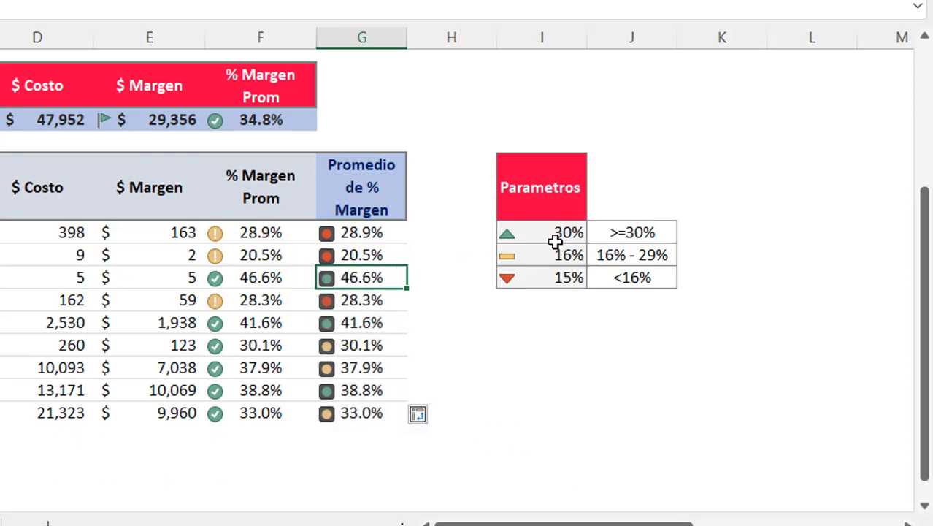
left_click_drag(611, 233, 618, 277)
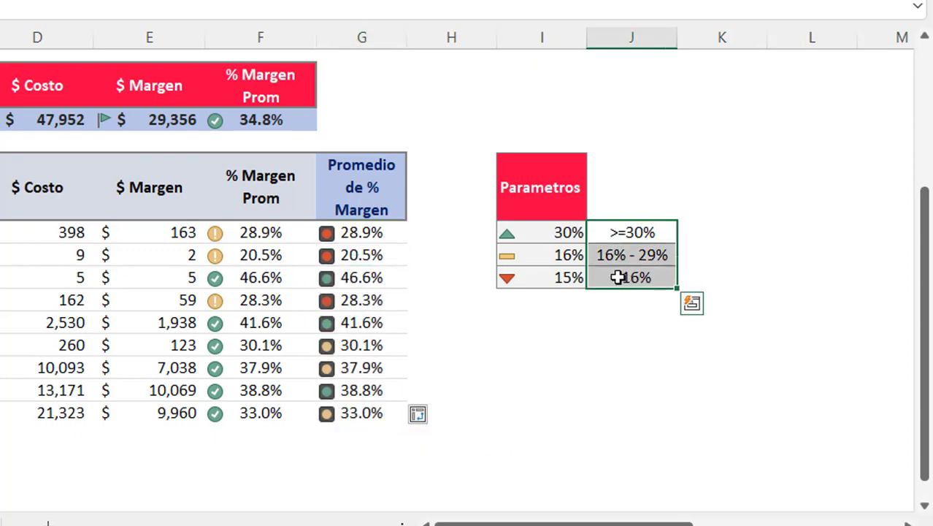
left_click_drag(250, 234, 271, 410)
left_click(390, 237)
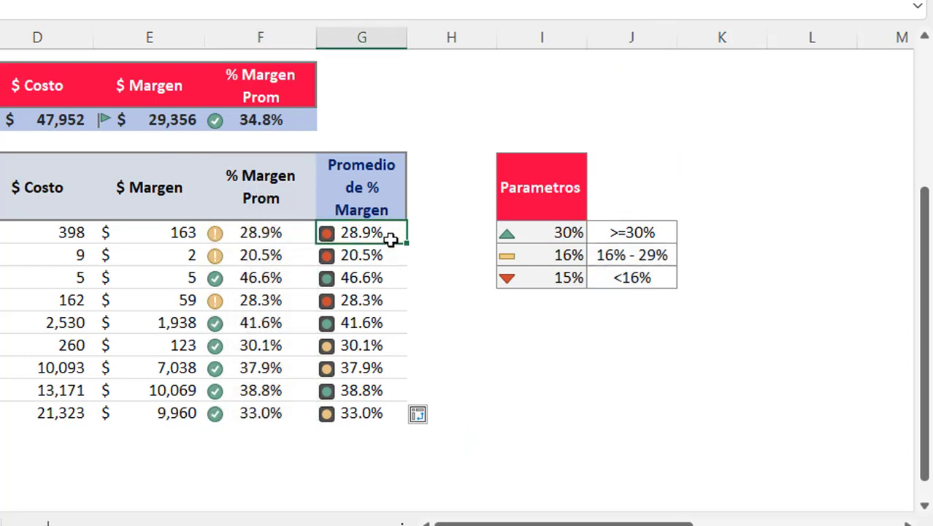
left_click(268, 241)
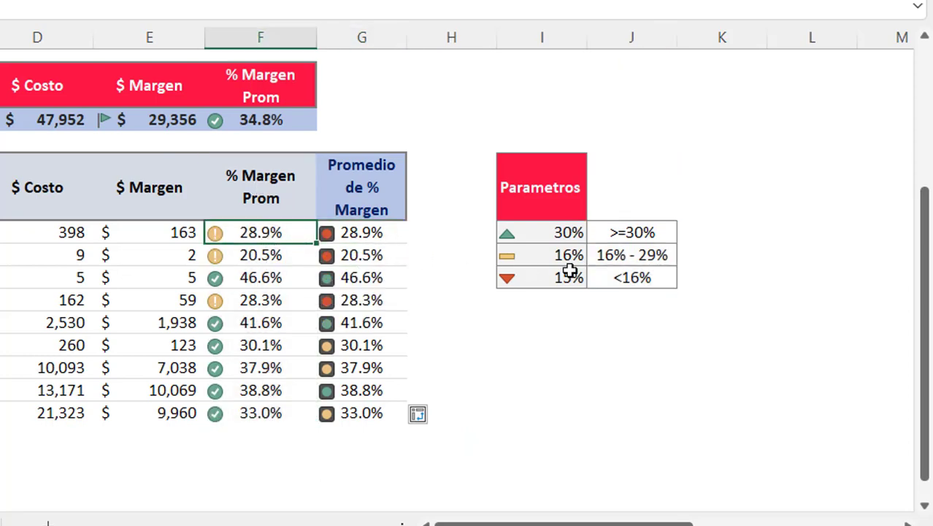
left_click(632, 259)
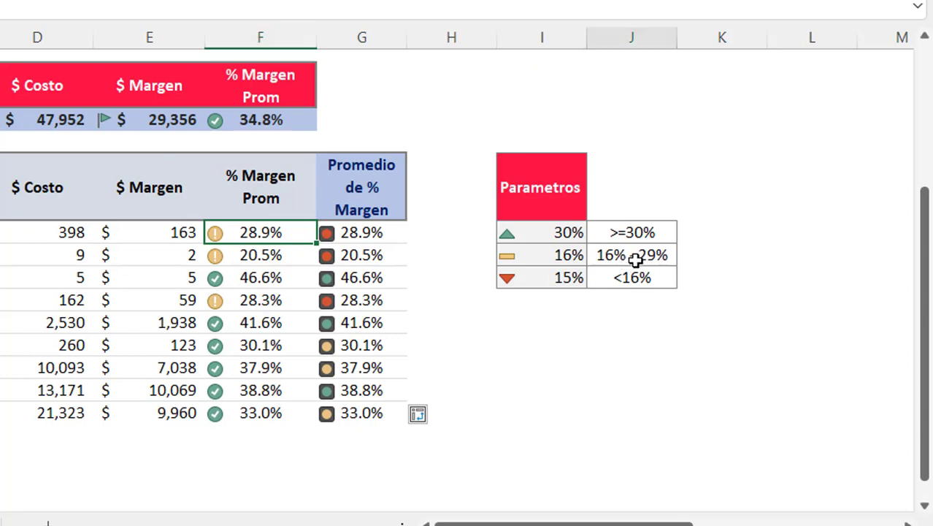
left_click(391, 232)
mouse_move(361, 232)
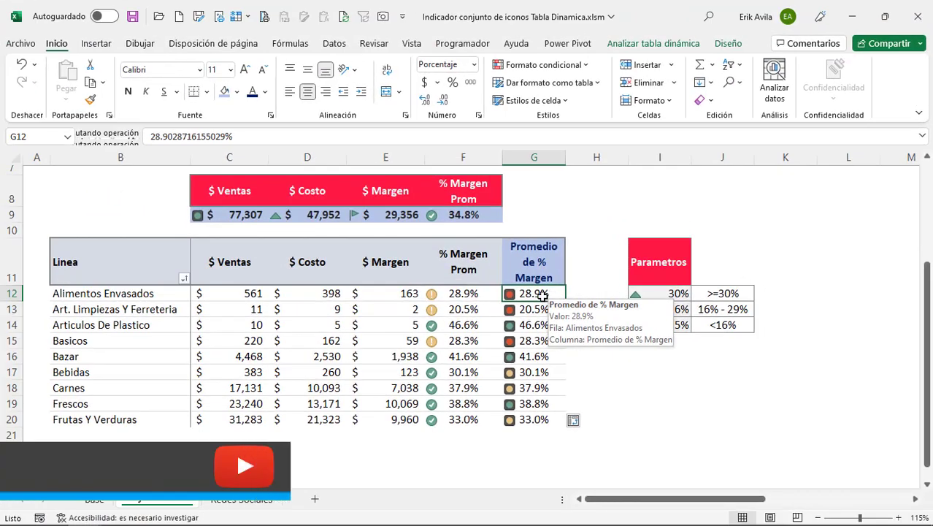
Step: Open Administrar reglas and edit the $G$12:$G$20 Conjunto de iconos traffic-light rule
left_click(540, 64)
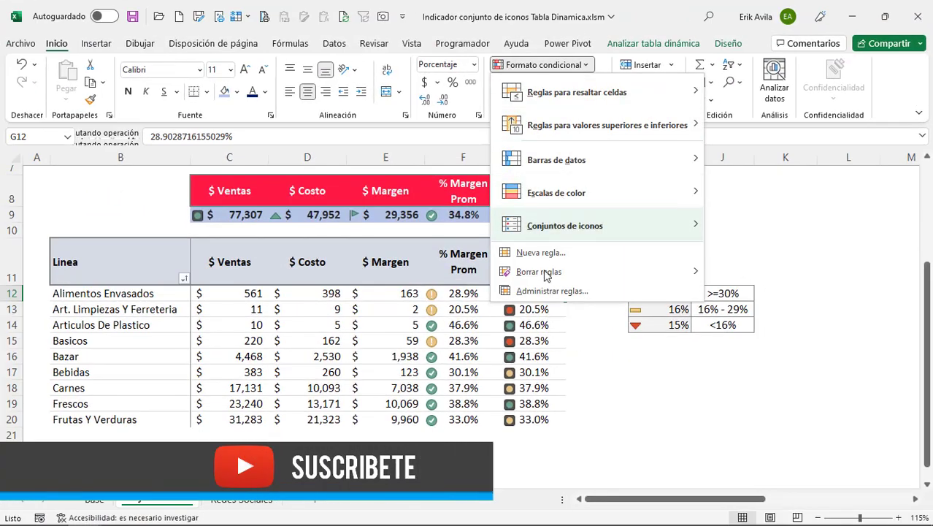
left_click(551, 290)
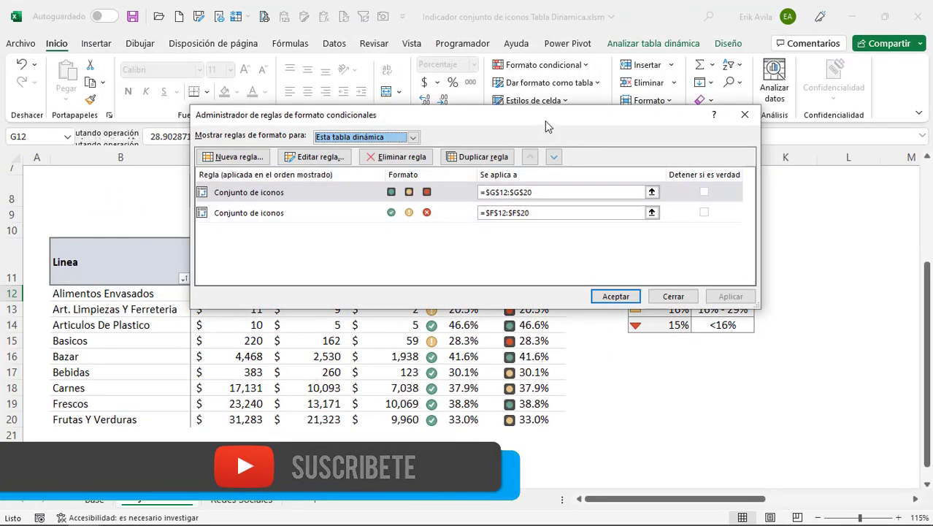
left_click_drag(545, 121, 490, 60)
key("Tab")
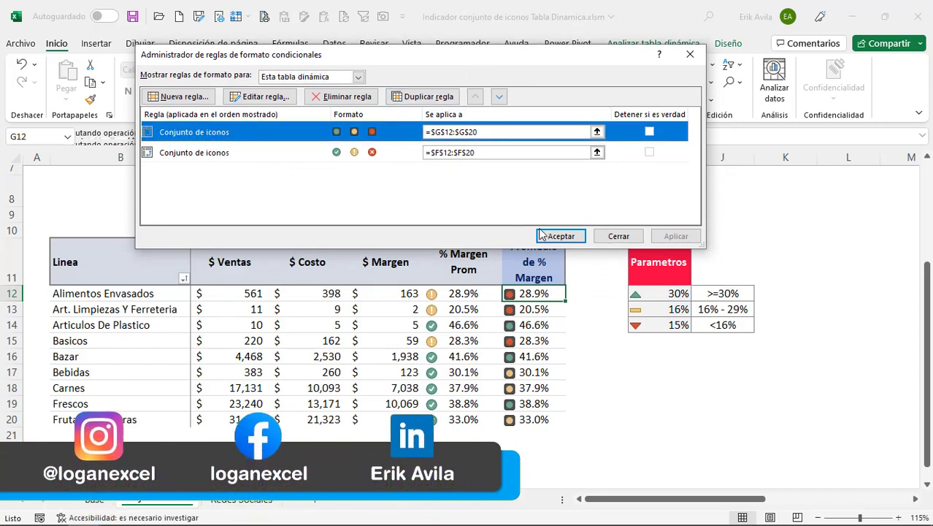
left_click(252, 97)
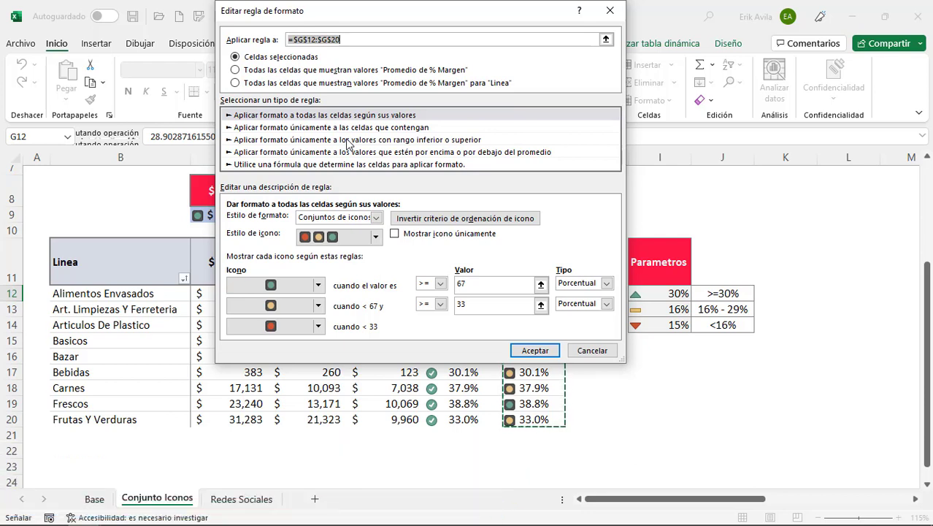
Step: Switch the rule's Aplicar regla a range from $G$12:$G$20 to =$G$12 via Celdas seleccionadas
left_click(236, 58)
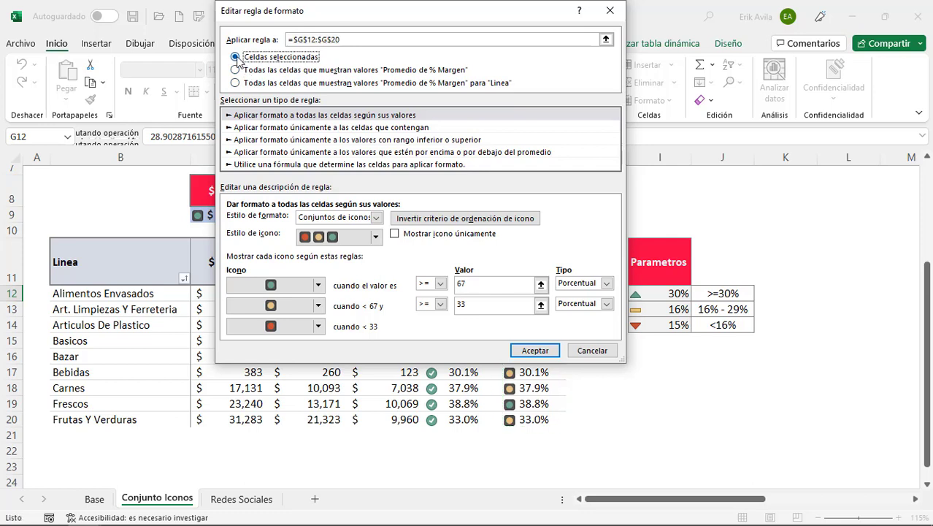
left_click(363, 39)
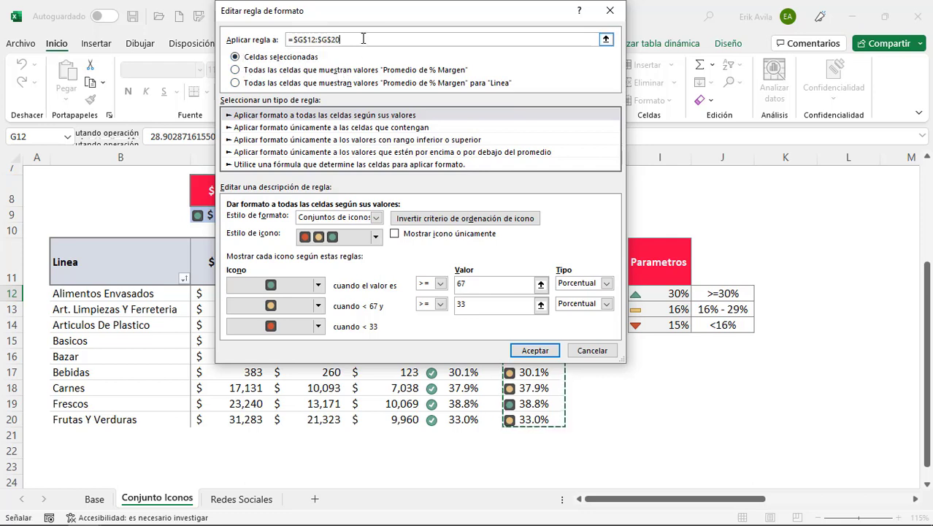
left_click(241, 57)
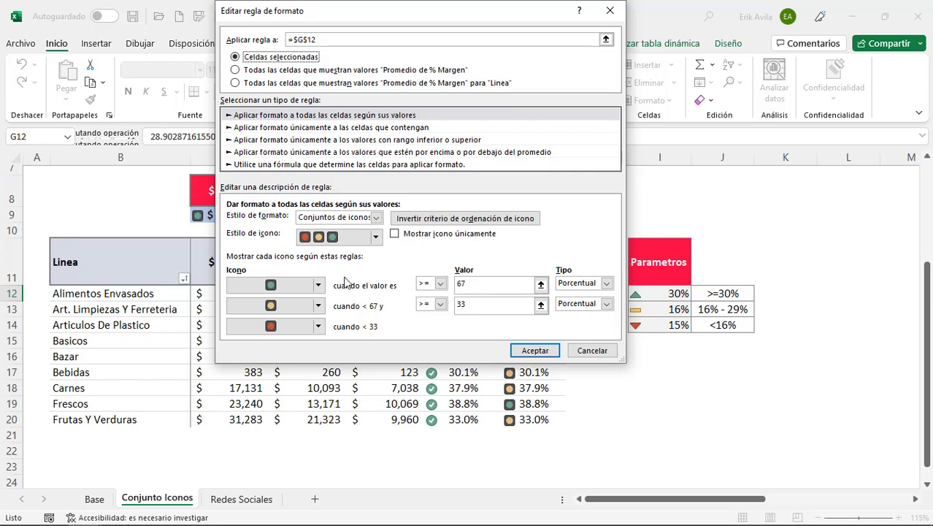
Step: Try several icon styles, then pick '3 semáforos (con marco)' for the margin rule
left_click(374, 237)
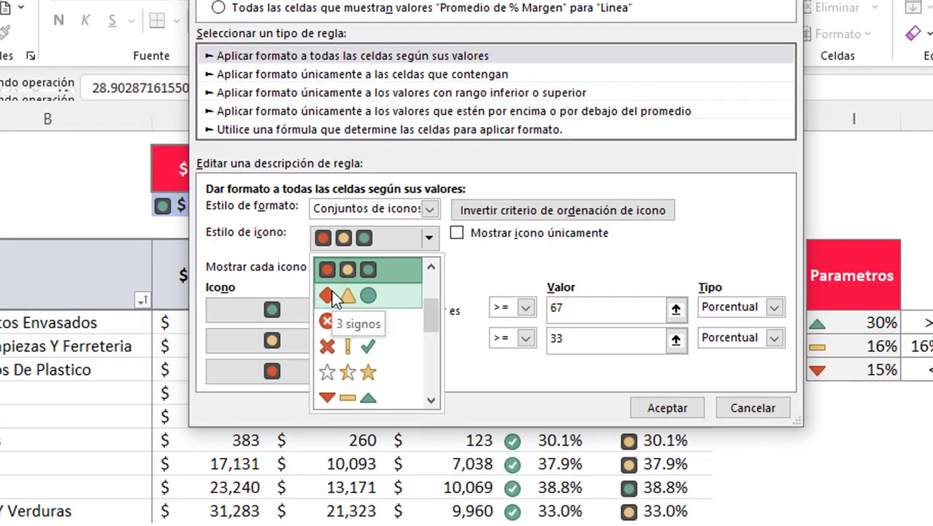
left_click(333, 296)
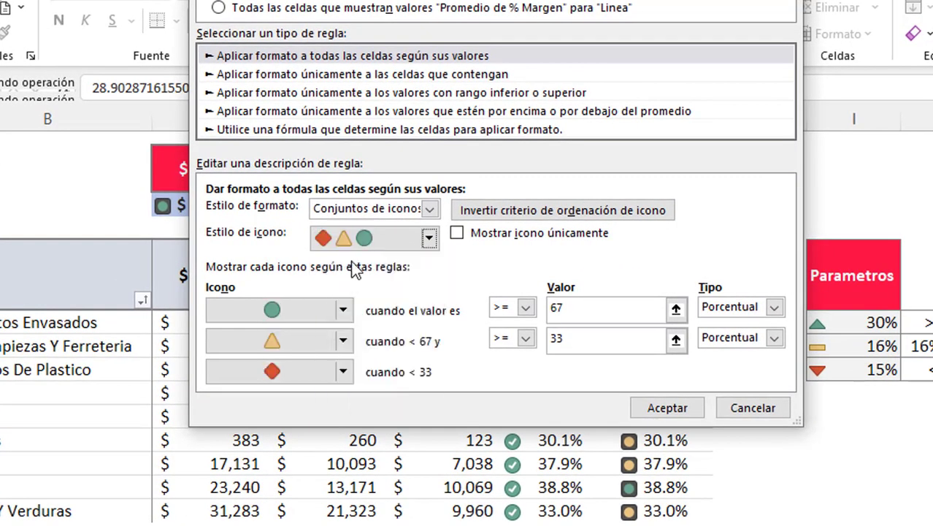
left_click(428, 238)
left_click(380, 296)
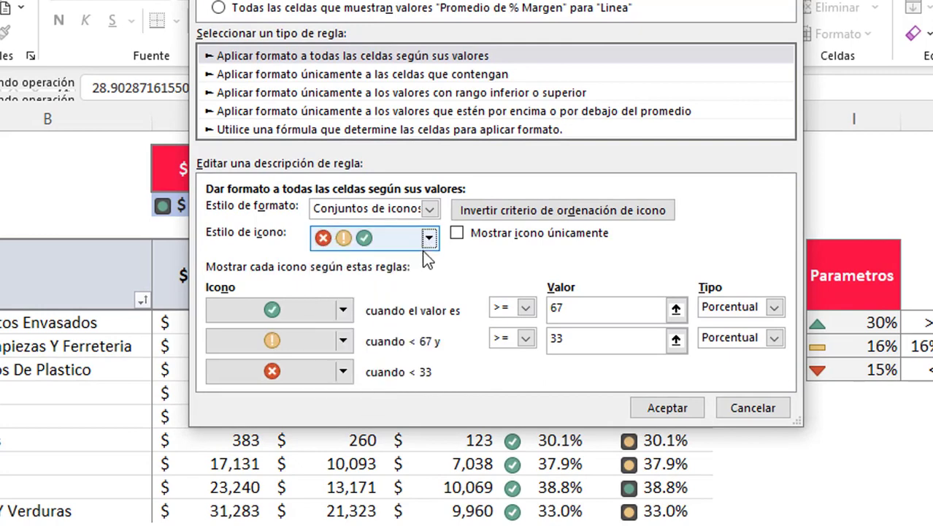
left_click(428, 238)
left_click(415, 271)
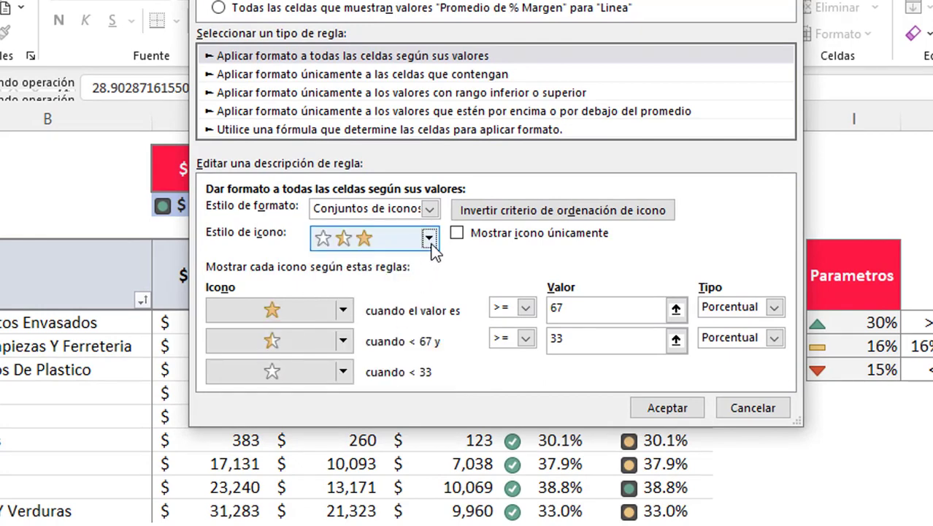
left_click(430, 238)
left_click(387, 345)
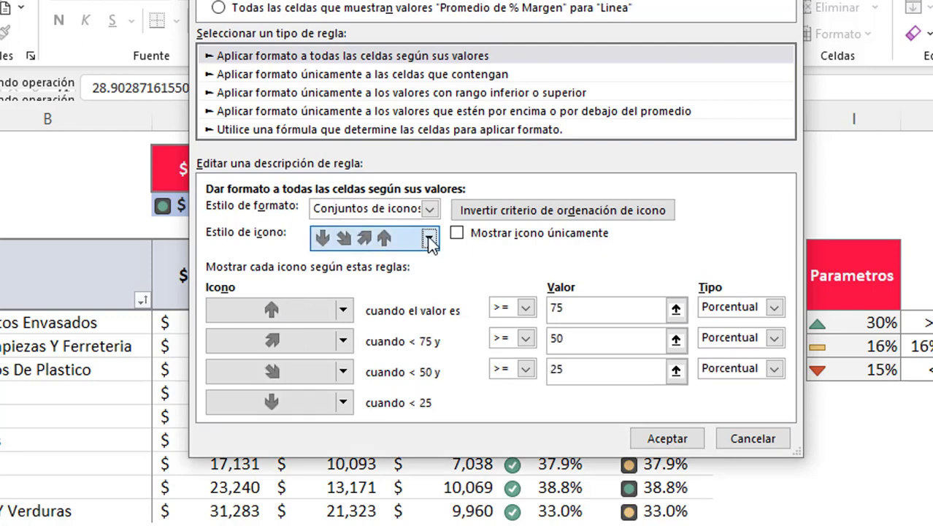
left_click(430, 238)
left_click(367, 389)
left_click(429, 238)
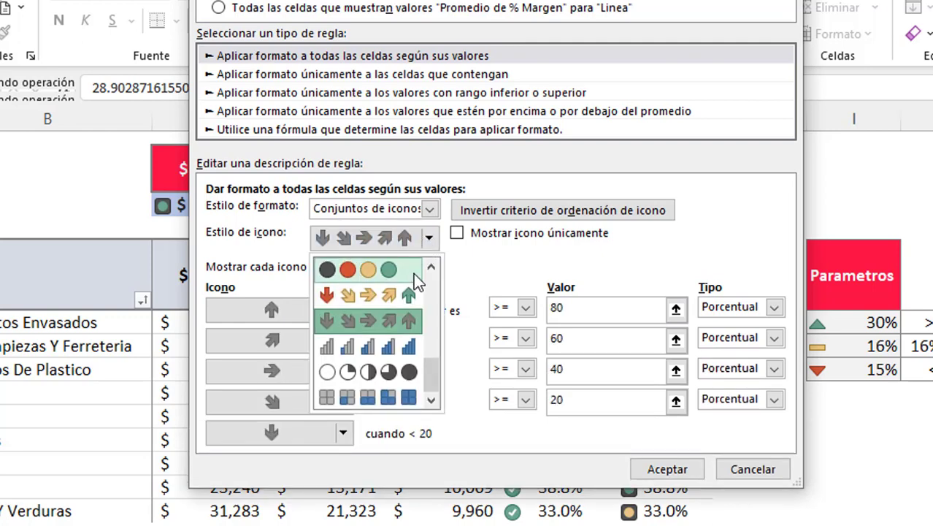
left_click(378, 272)
scroll(430, 372, "up", 5)
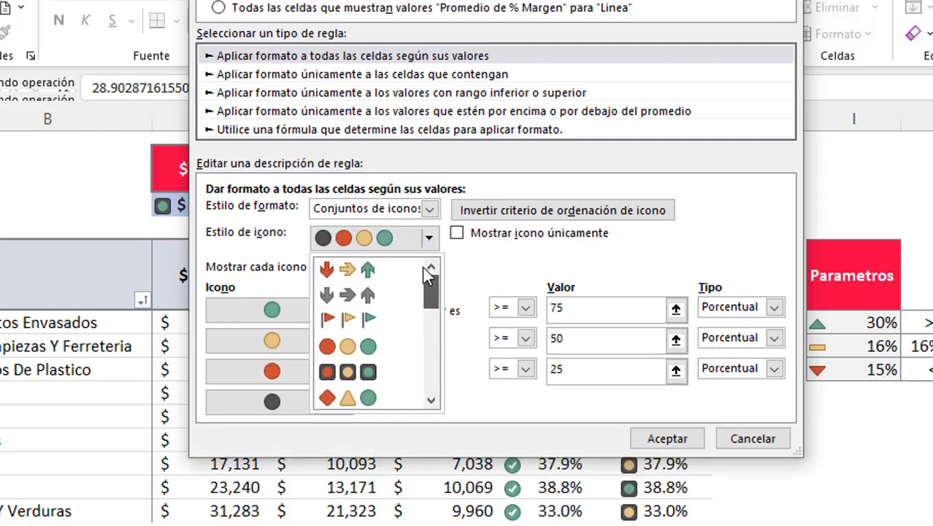
left_click(348, 370)
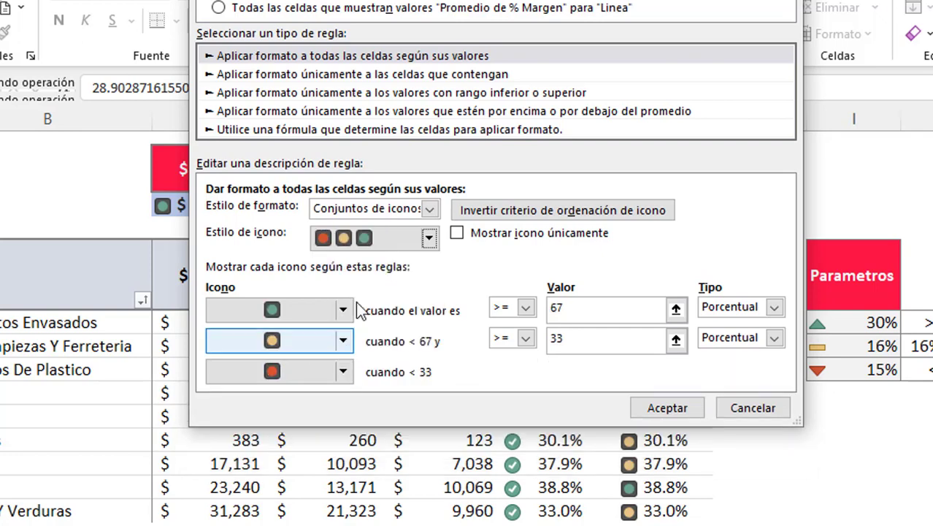
Step: Review the traffic-light thresholds of 67 and 33 percent in the rule
left_click(592, 308)
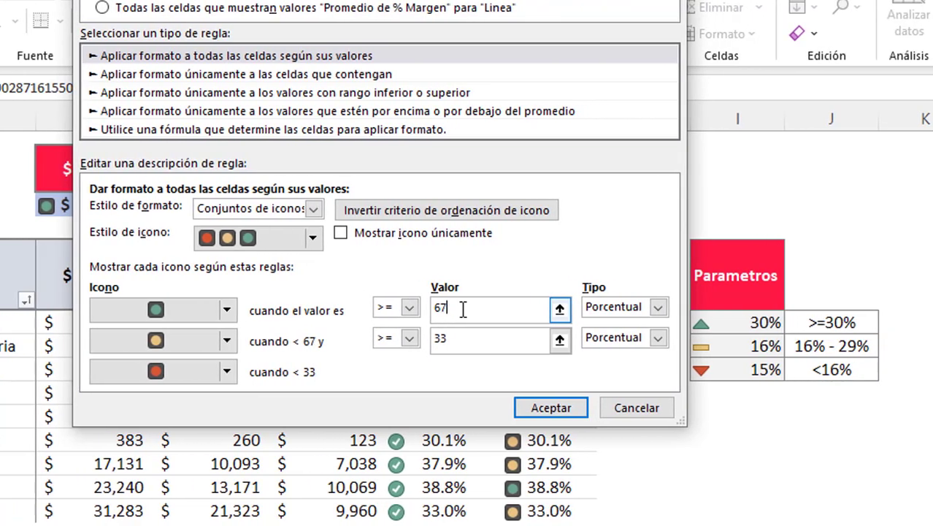
left_click(482, 339)
left_click(471, 304)
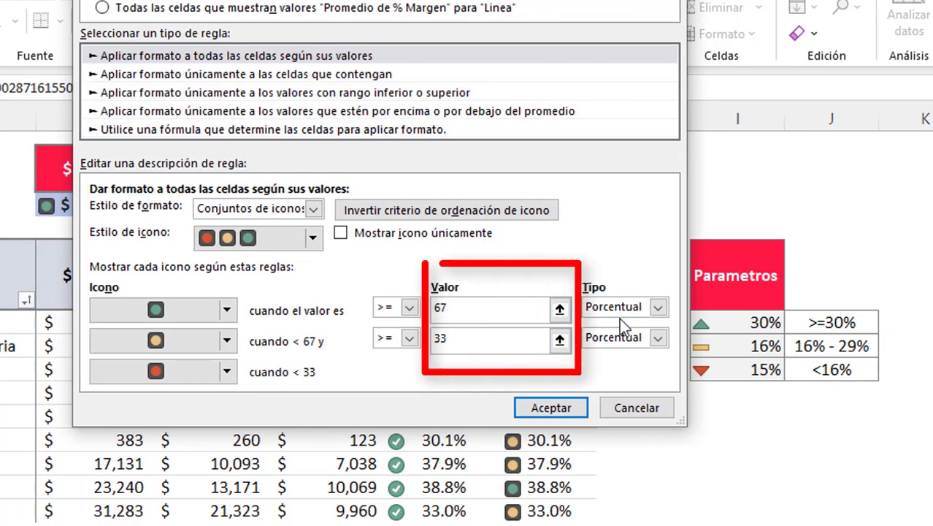
Step: Change both threshold Tipo dropdowns from Porcentual to Número, resetting their values to 0
left_click(663, 305)
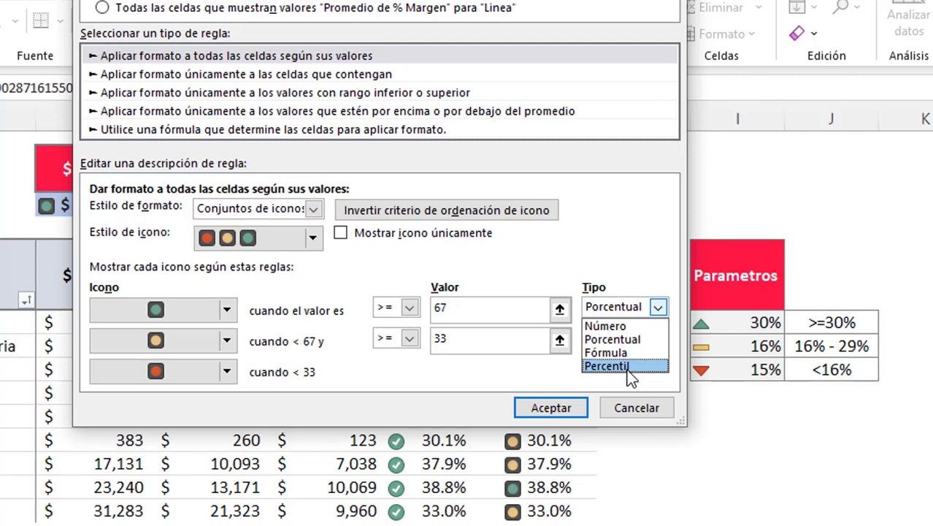
left_click(610, 327)
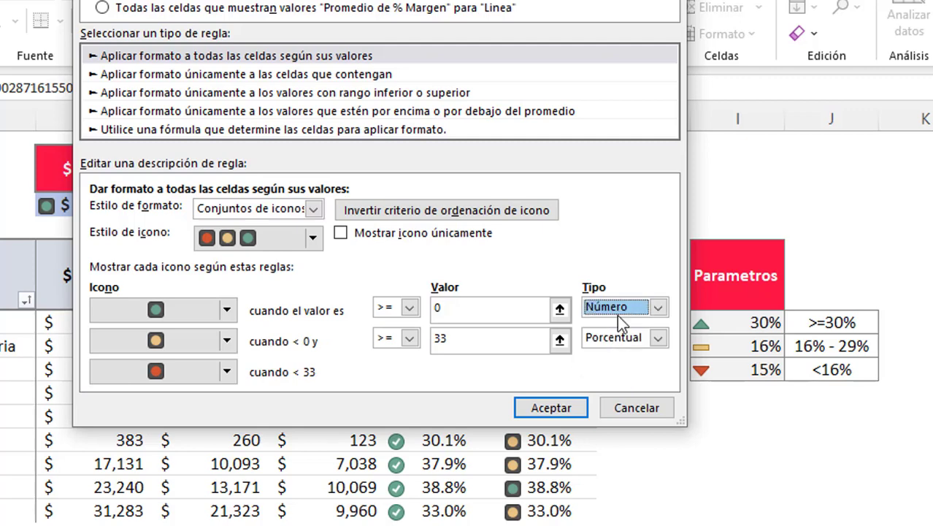
left_click(657, 338)
left_click(627, 357)
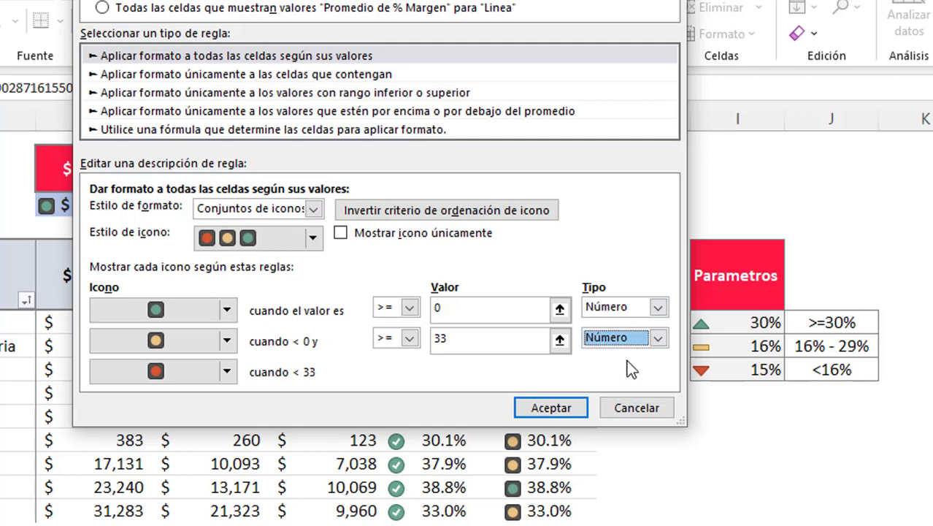
left_click(473, 317)
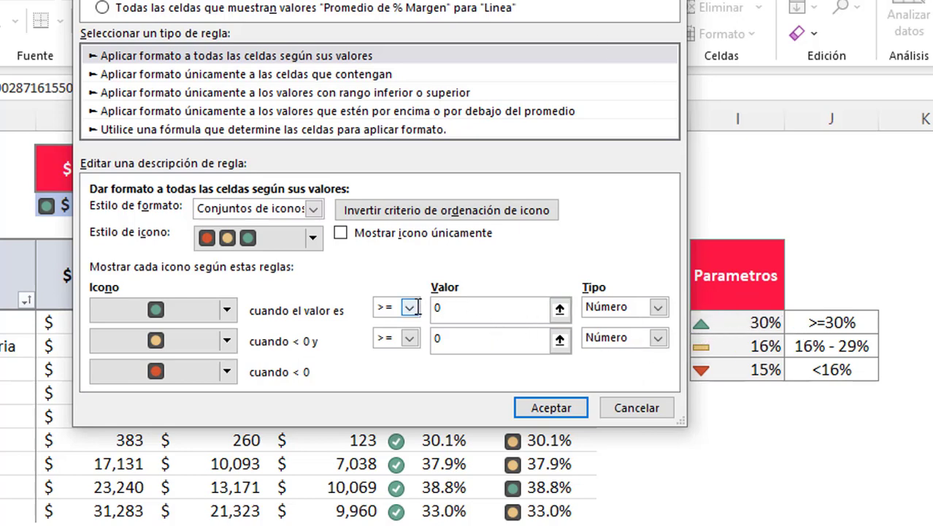
Step: Enter 0.3 as the green threshold and 0.16 as the yellow threshold
key("BackSpace")
type("0.3")
left_click(452, 340)
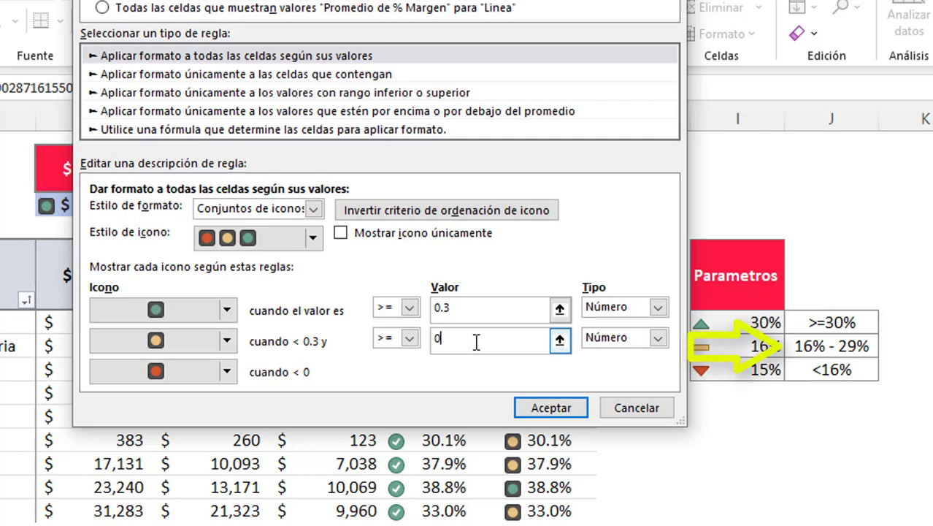
key("BackSpace")
type("0.")
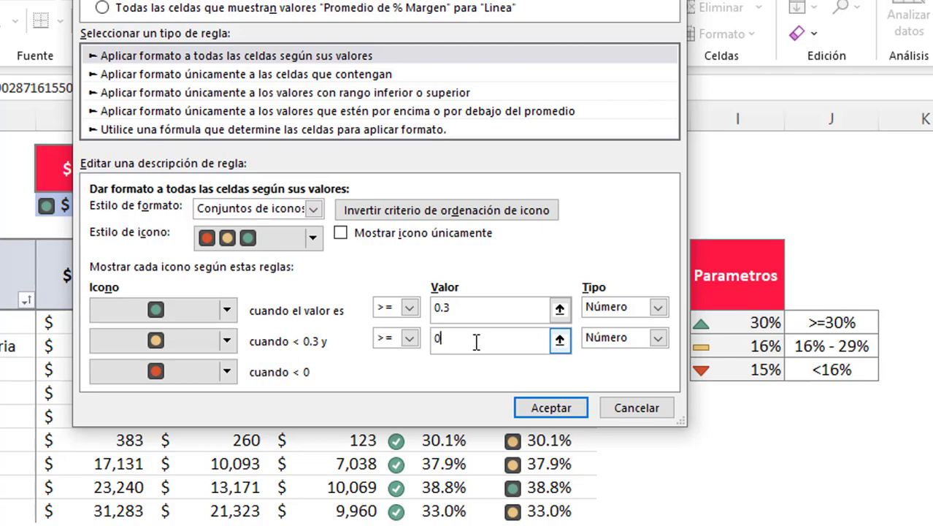
type("16")
key("Tab")
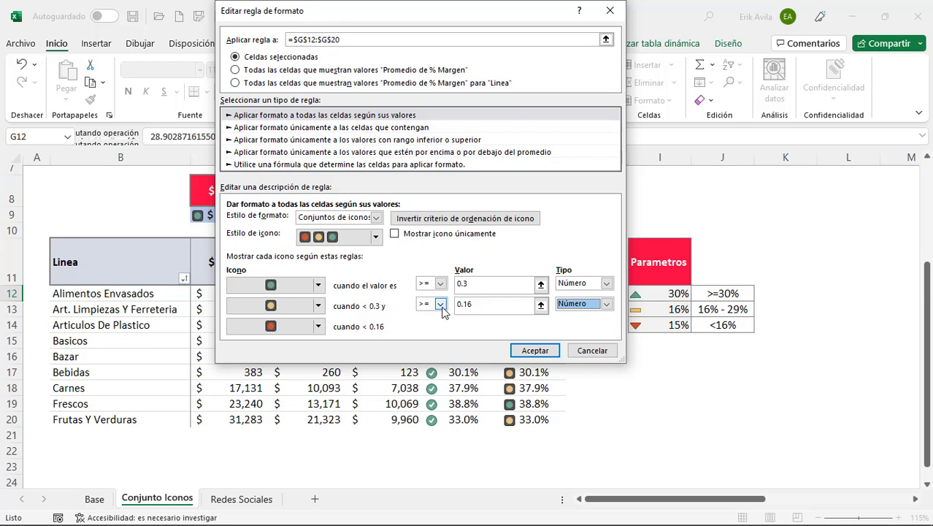
Step: Confirm the edited traffic-light rule and apply it in the rules manager
left_click(552, 352)
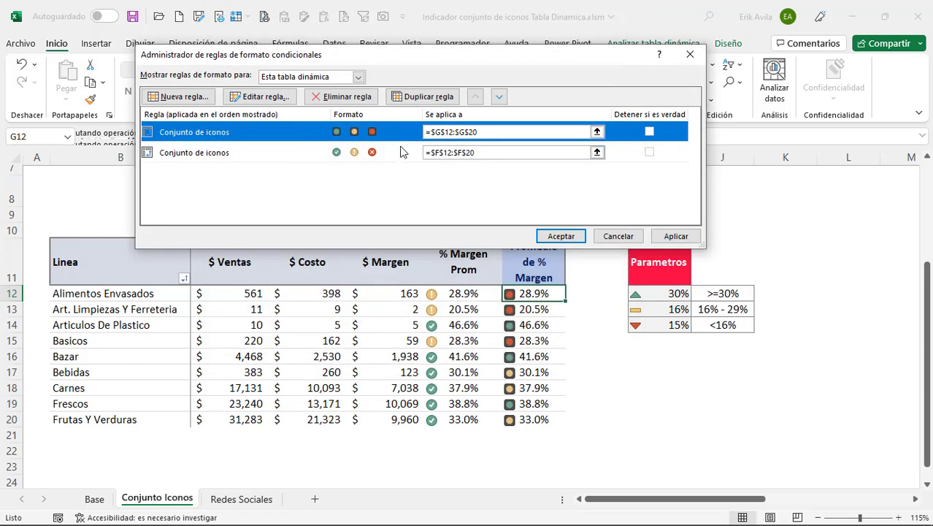
left_click(678, 239)
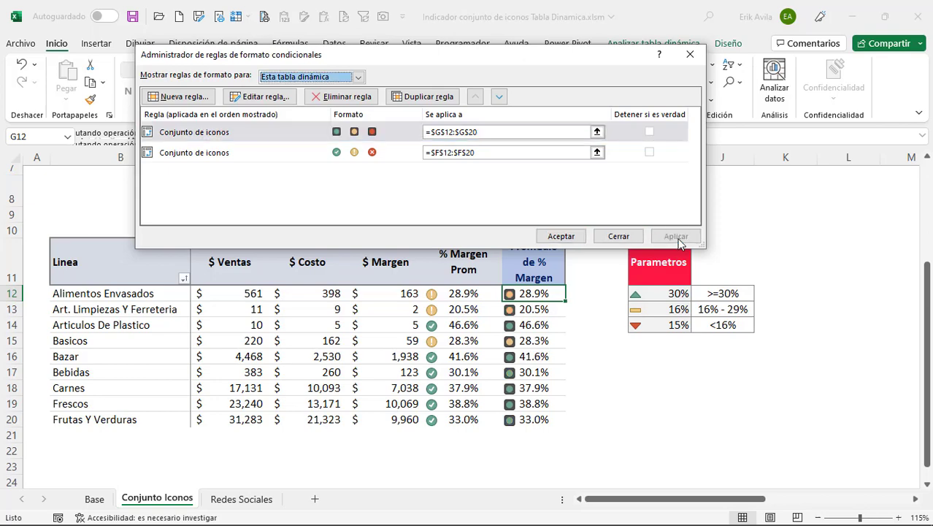
left_click(562, 236)
Step: Inspect the Alimentos Envasados and Articulos De Plastico margins, then switch to full-screen view
left_click(450, 295)
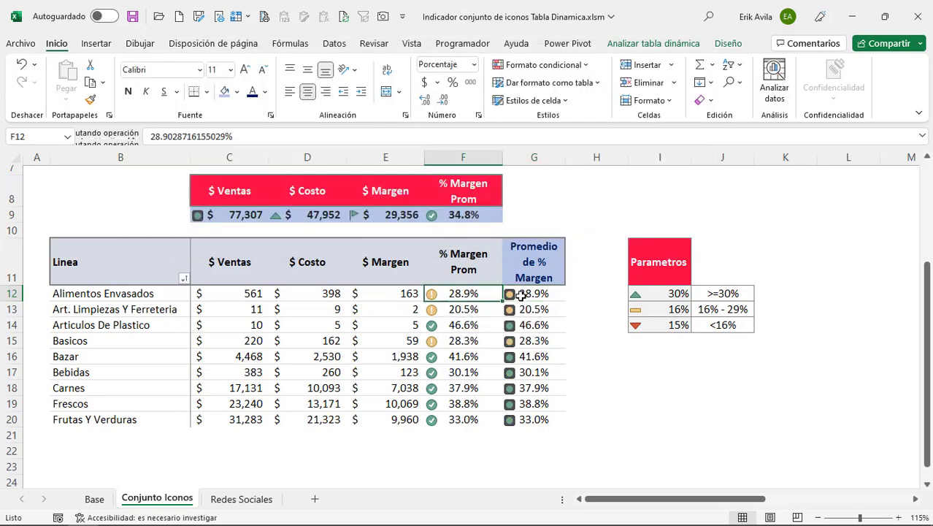
scroll(521, 295, "up", 1)
left_click(538, 341)
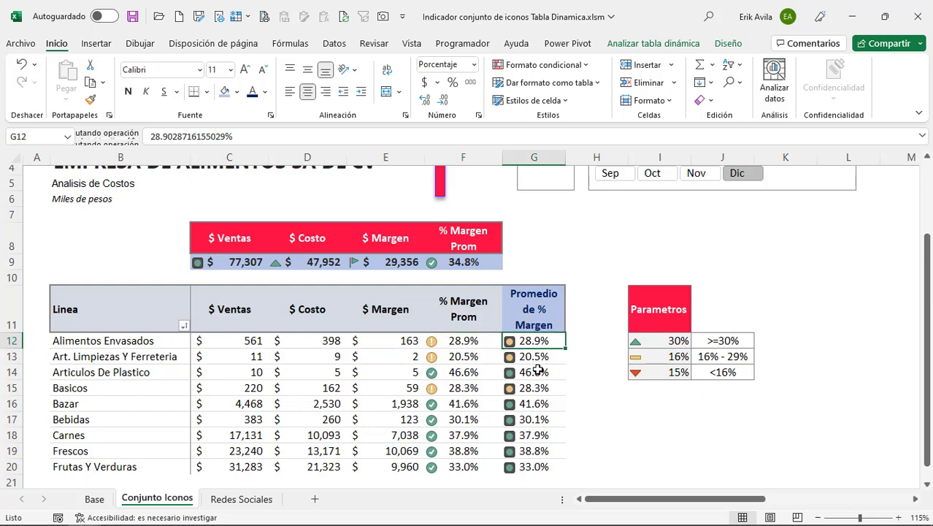
left_click(537, 373)
scroll(174, 253, "up", 2)
left_click(45, 230)
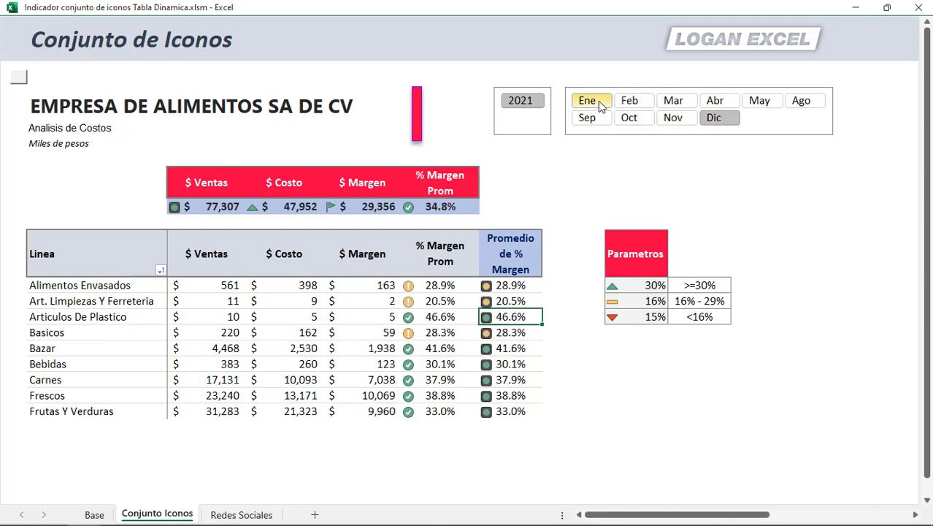
Step: Filter the report through January to October with the month slicer to check the lights
left_click(673, 100)
left_click(588, 101)
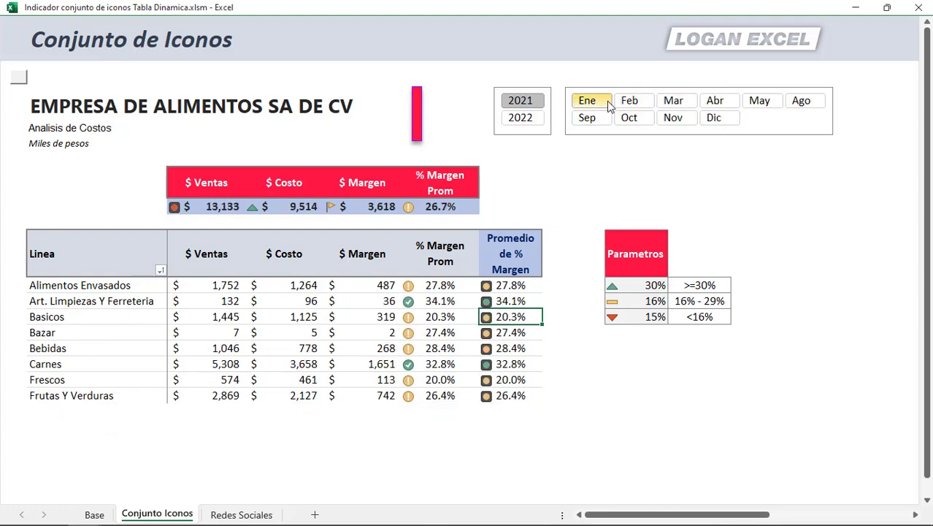
left_click(629, 101)
left_click(673, 101)
left_click(714, 101)
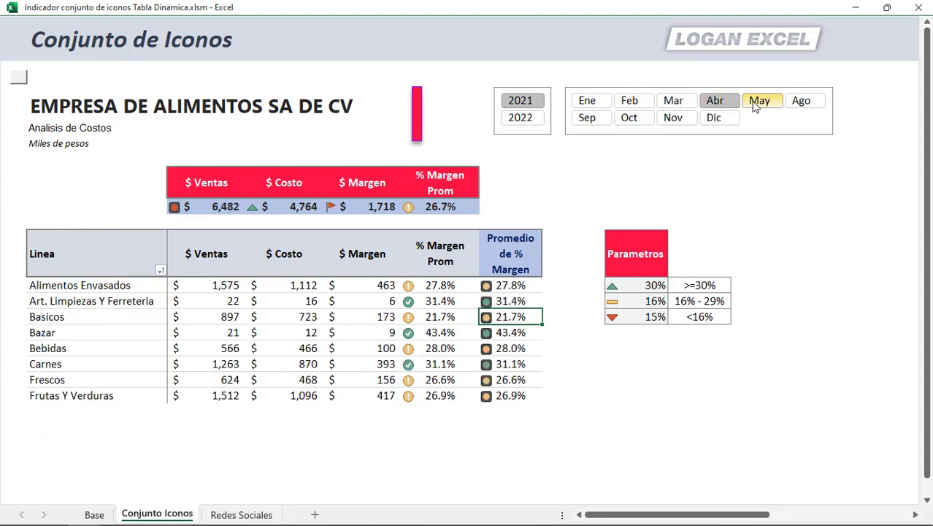
left_click(759, 101)
left_click(801, 101)
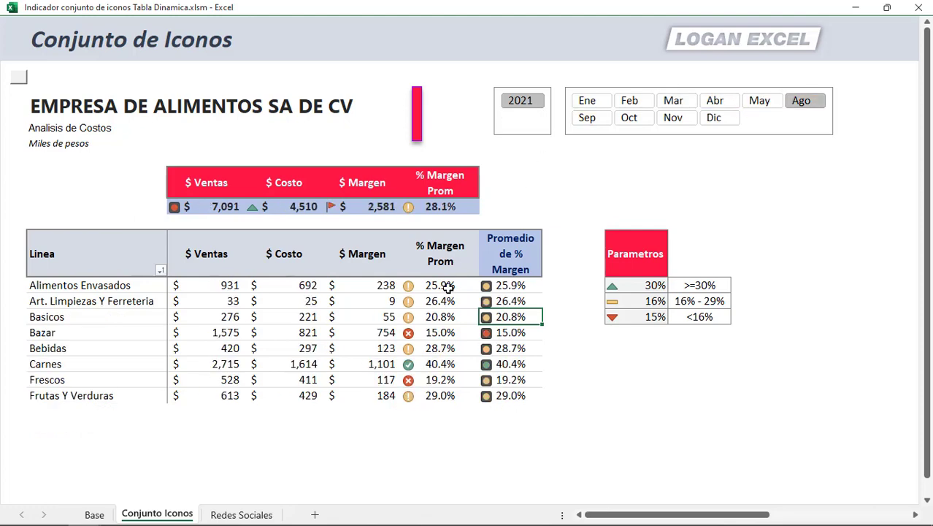
left_click(588, 100)
left_click(629, 100)
left_click(714, 101)
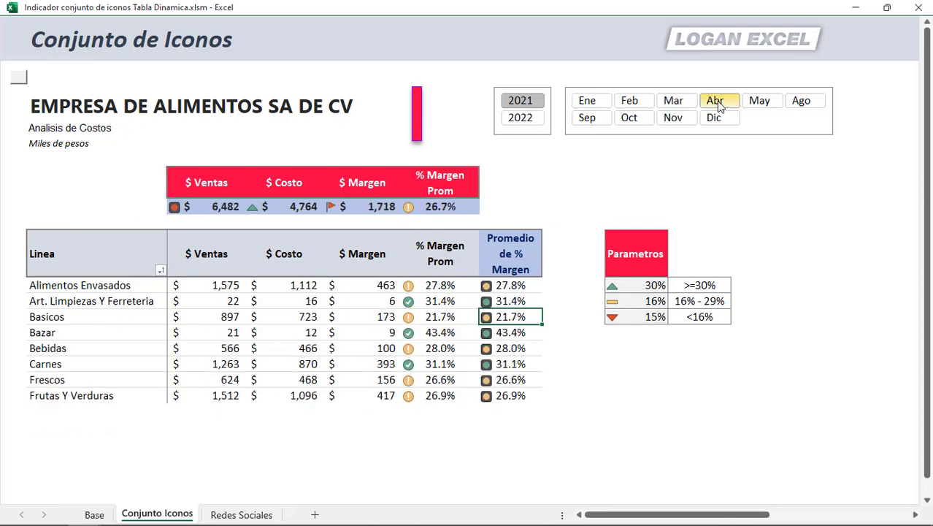
left_click(647, 121)
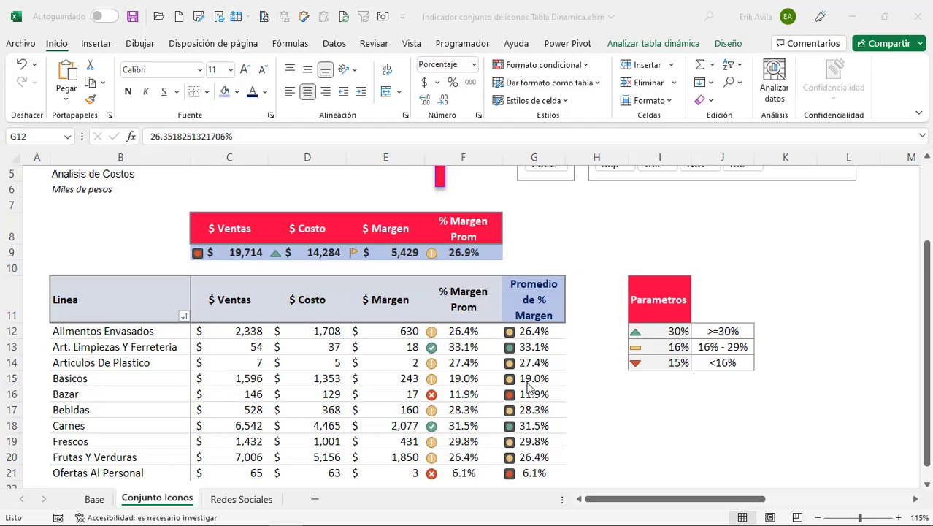
Step: Select the Promedio de % Margen values G12:G21
left_click(527, 377)
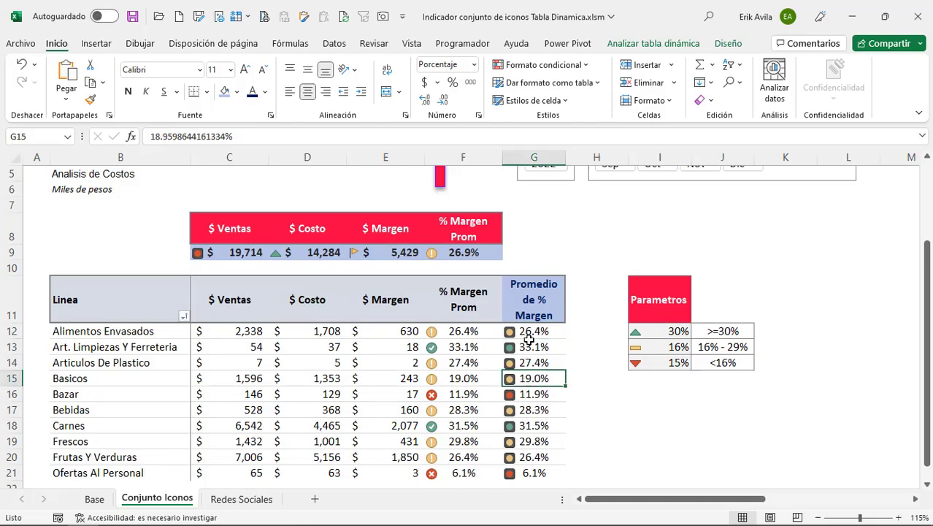
left_click_drag(531, 332, 531, 471)
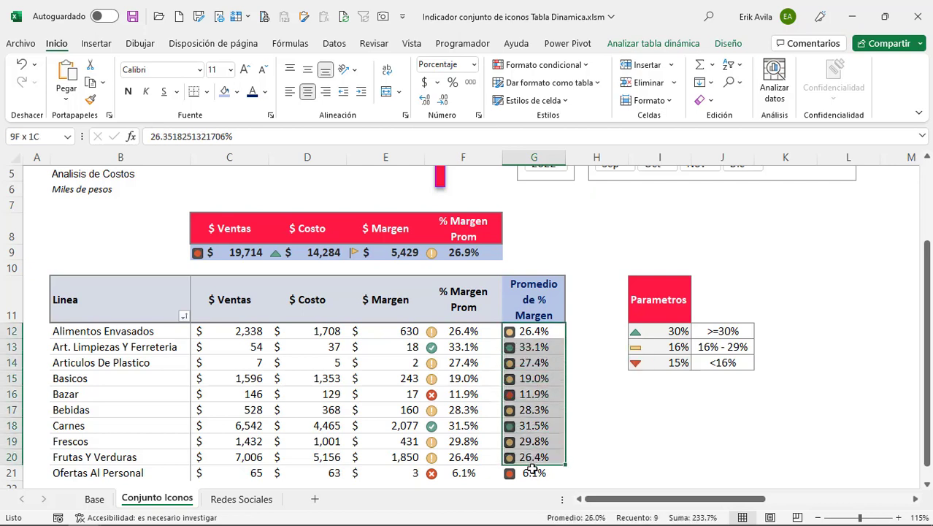
scroll(519, 363, "down", 1)
left_click(520, 346)
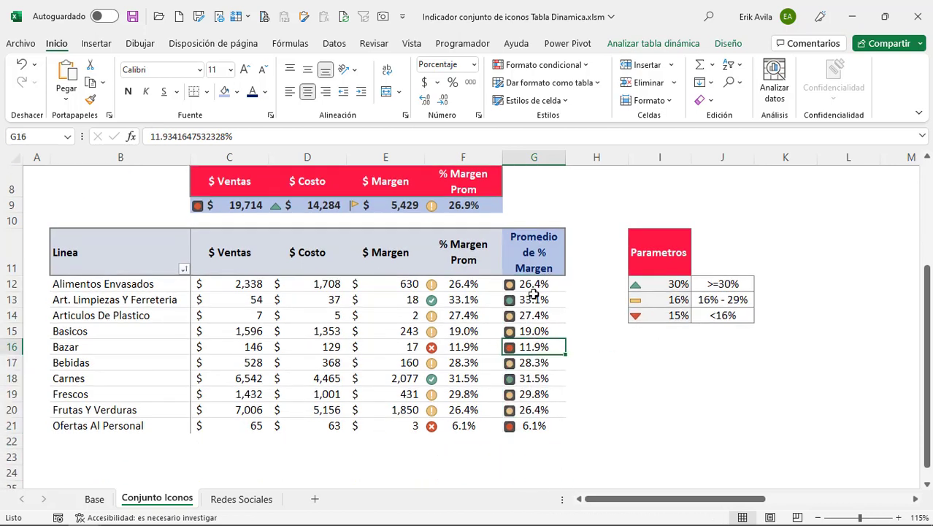
left_click_drag(537, 285, 535, 427)
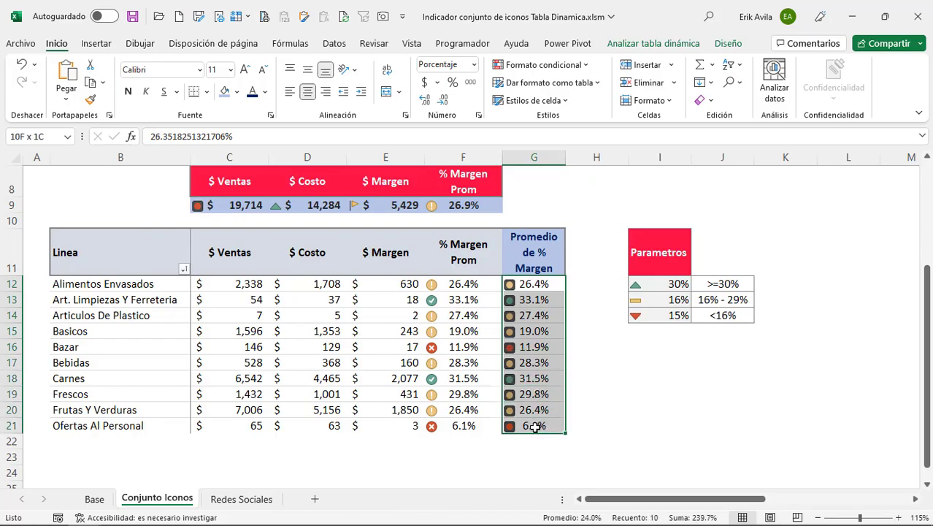
Step: Turn on Mostrar icono únicamente in the icon-set rule and apply it
left_click(540, 64)
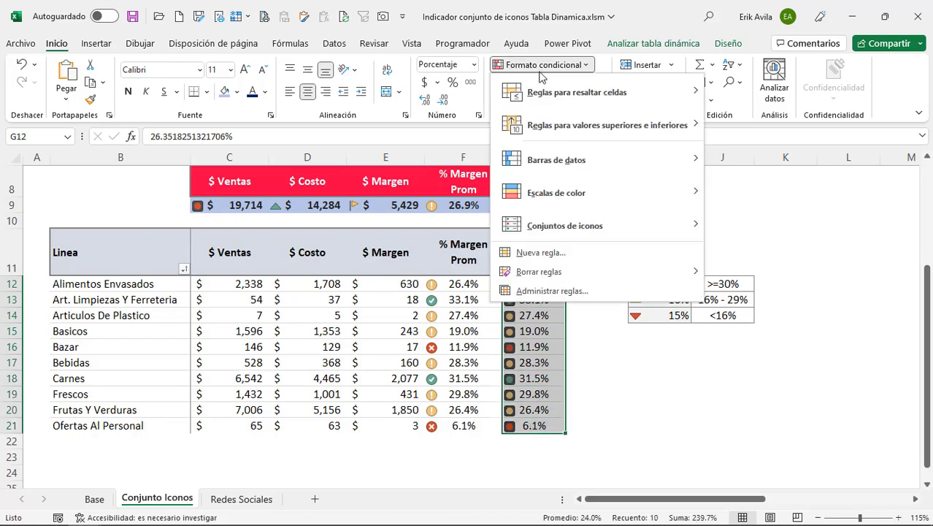
left_click(551, 291)
left_click(270, 95)
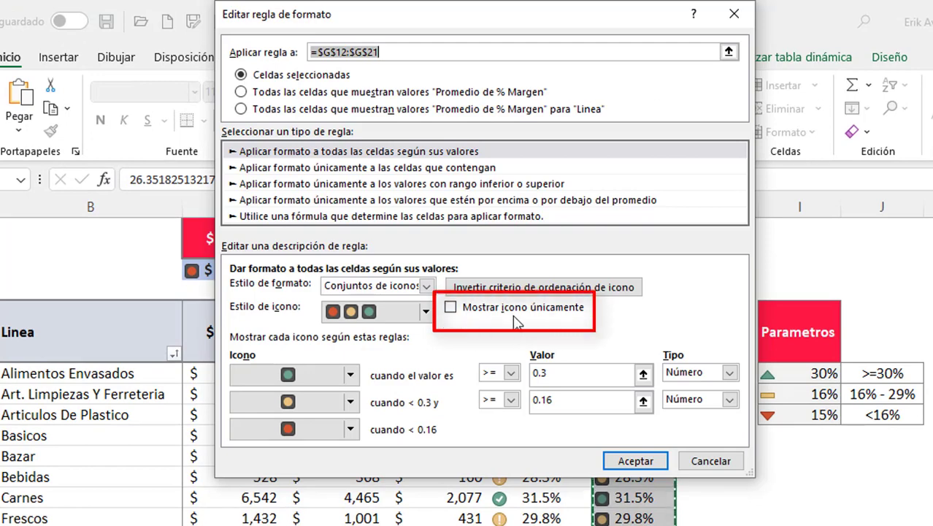
left_click(452, 308)
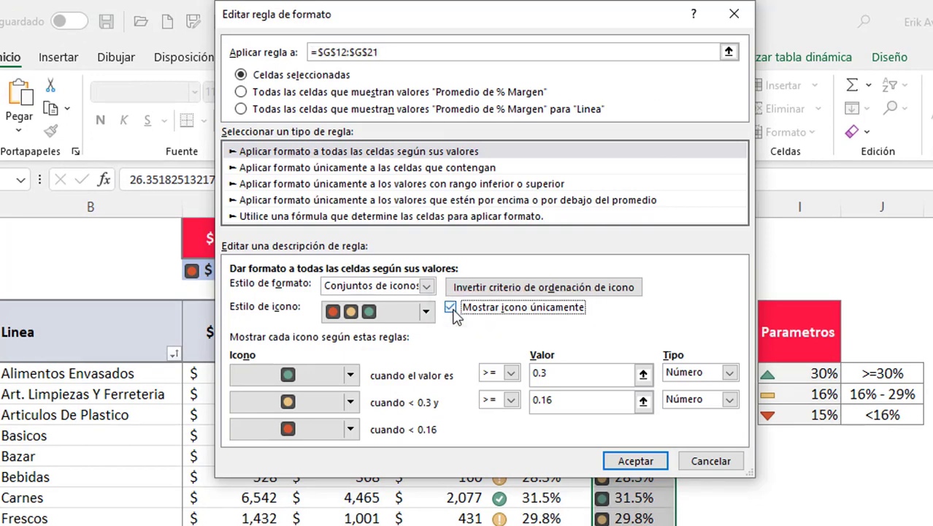
left_click(637, 461)
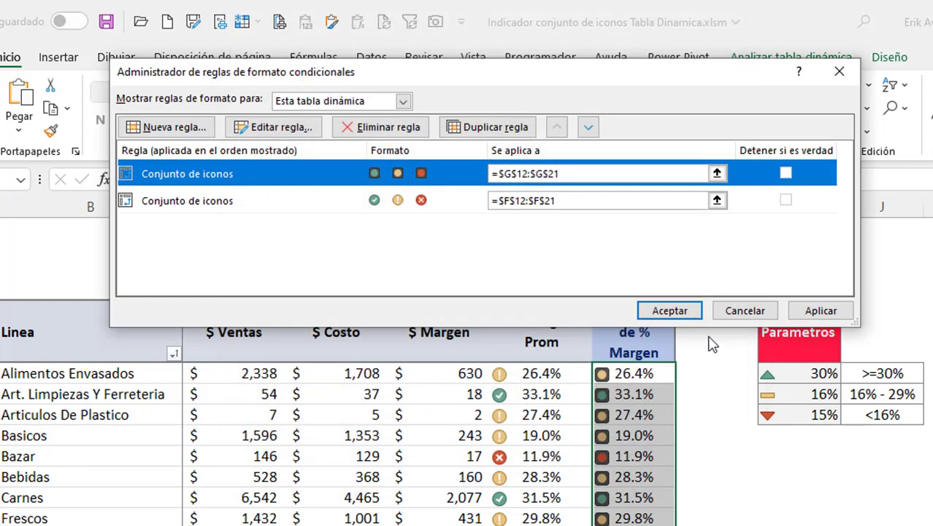
left_click(820, 316)
left_click(646, 314)
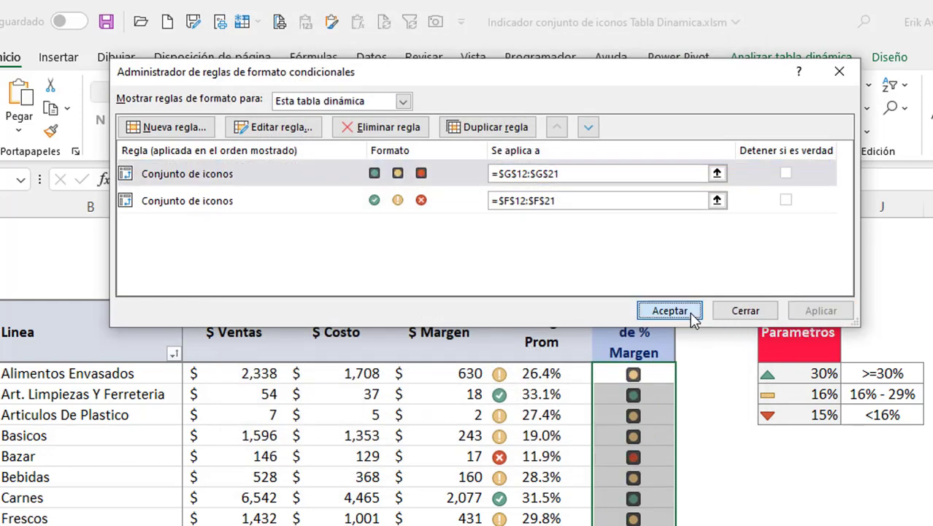
left_click(649, 349)
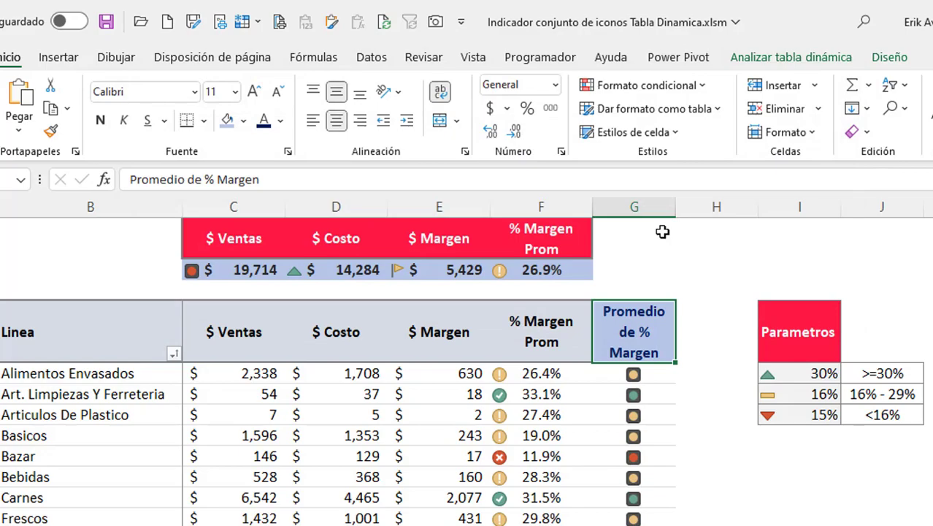
Step: Narrow column G to just the width of the traffic-light icons
left_click_drag(675, 206, 626, 211)
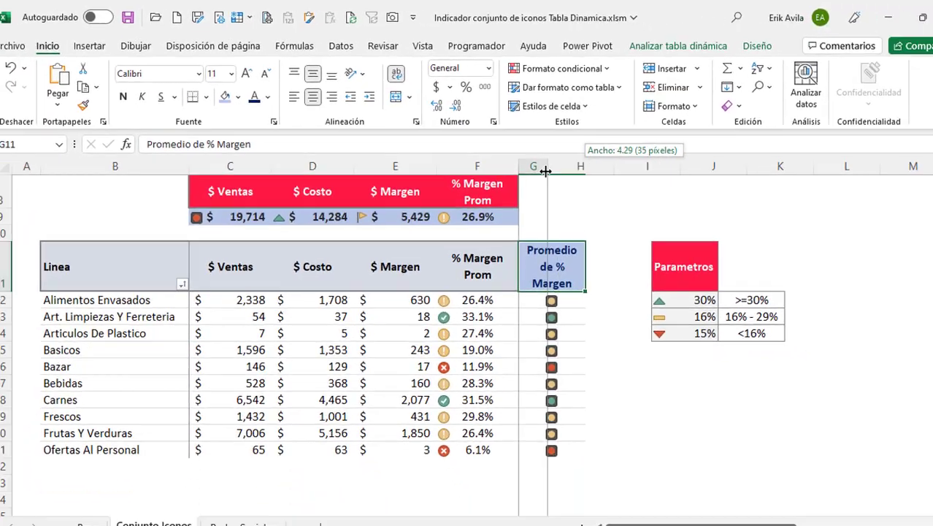
left_click_drag(546, 171, 555, 191)
scroll(535, 249, "up", 1)
scroll(536, 250, "up", 2)
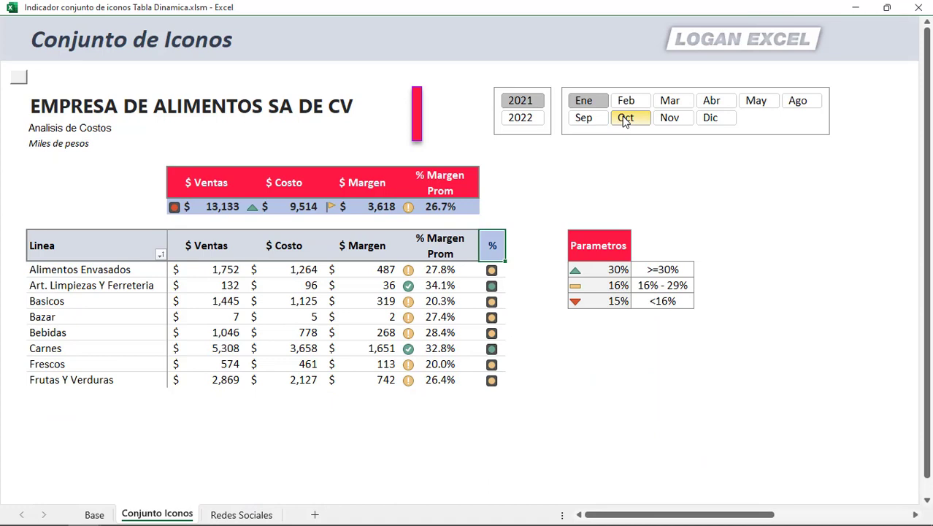
Step: Filter the pivot through many months with the slicer, ending on May ($77,307 sales, 34.8%)
left_click(626, 119)
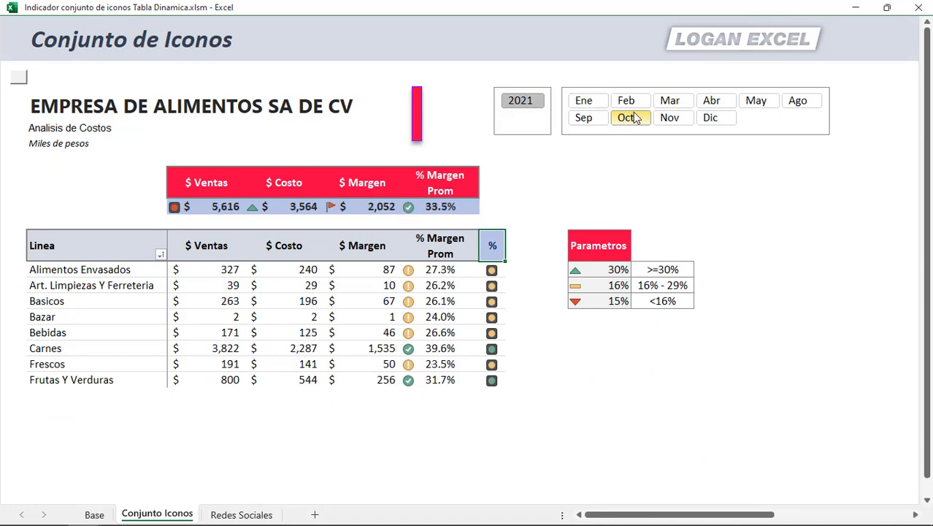
left_click(671, 101)
left_click(712, 117)
left_click(588, 121)
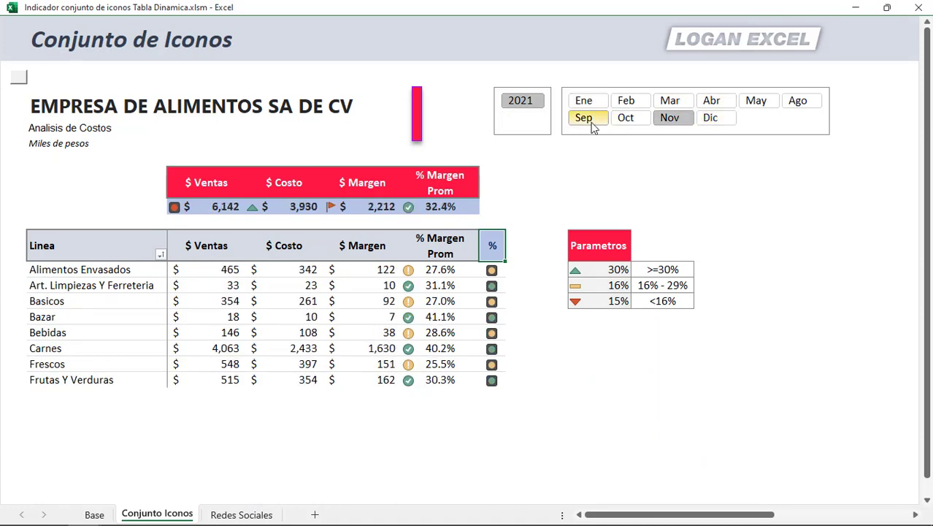
left_click(589, 100)
left_click(628, 119, "ctrl")
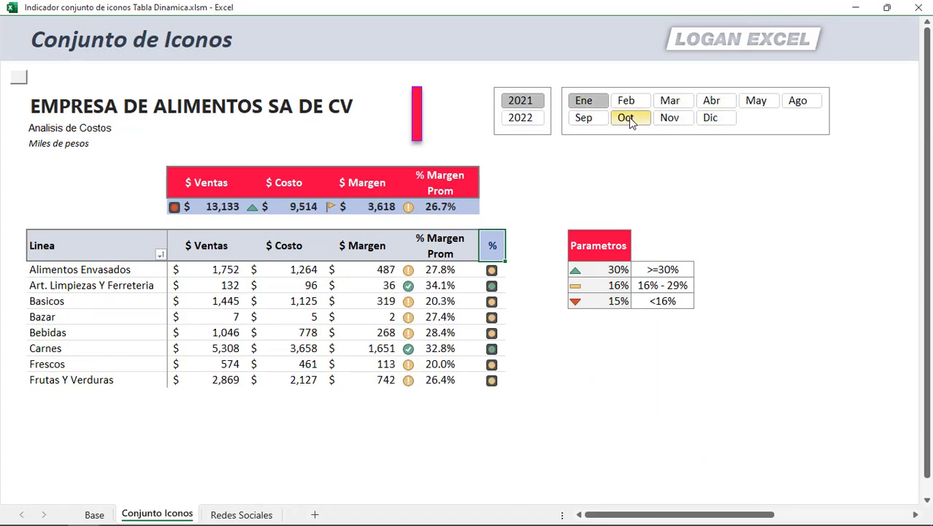
left_click(629, 117)
left_click(626, 102)
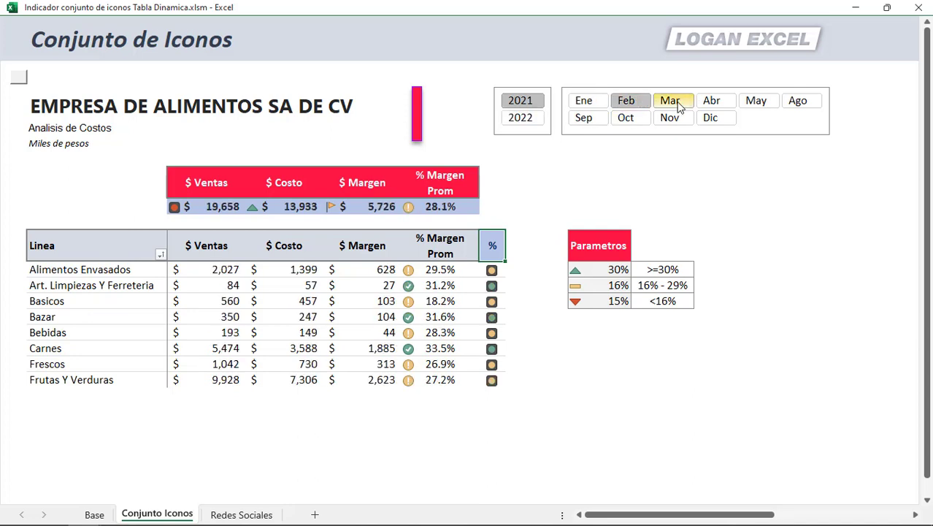
left_click(672, 102)
left_click(711, 101)
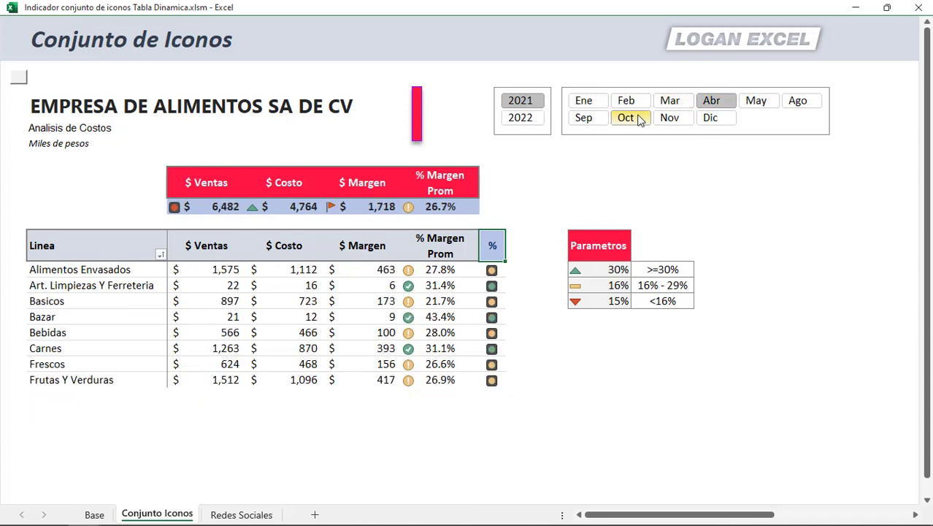
left_click(635, 118)
left_click(666, 118)
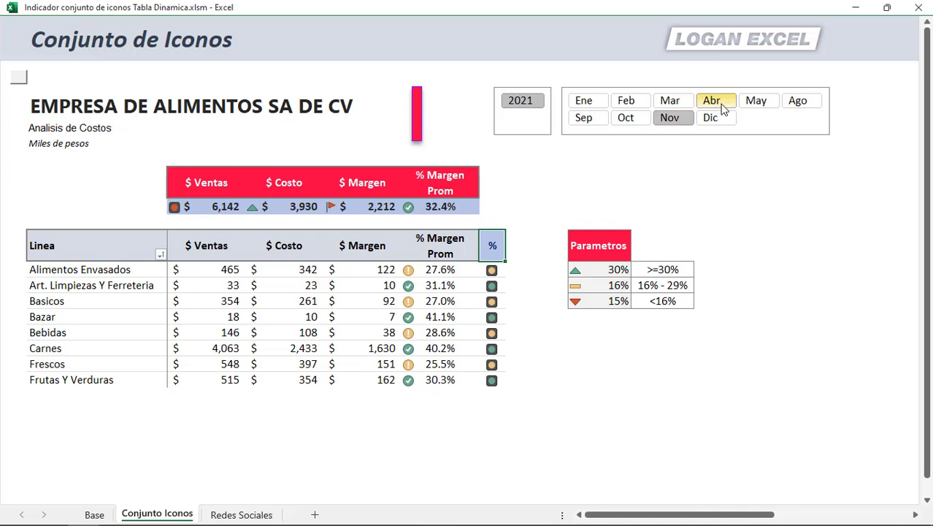
left_click(717, 102)
left_click(748, 103)
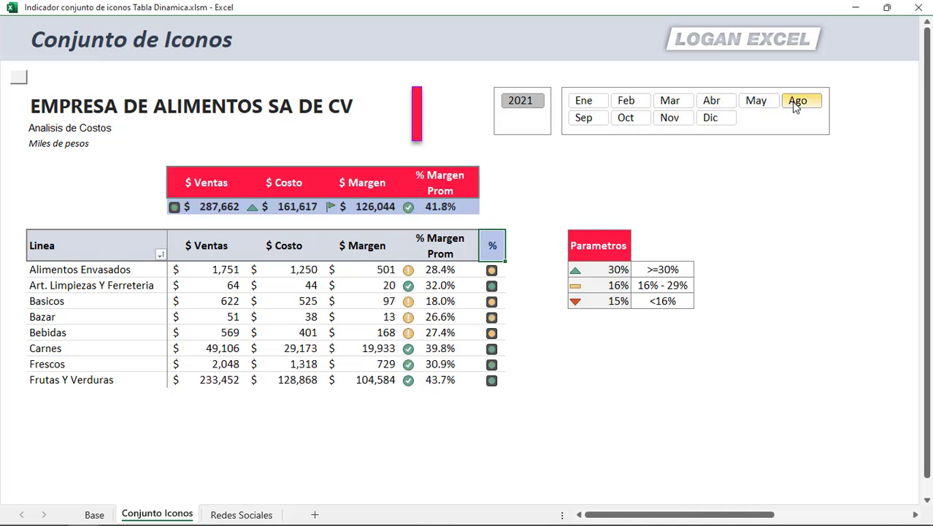
left_click(795, 104)
left_click(595, 102)
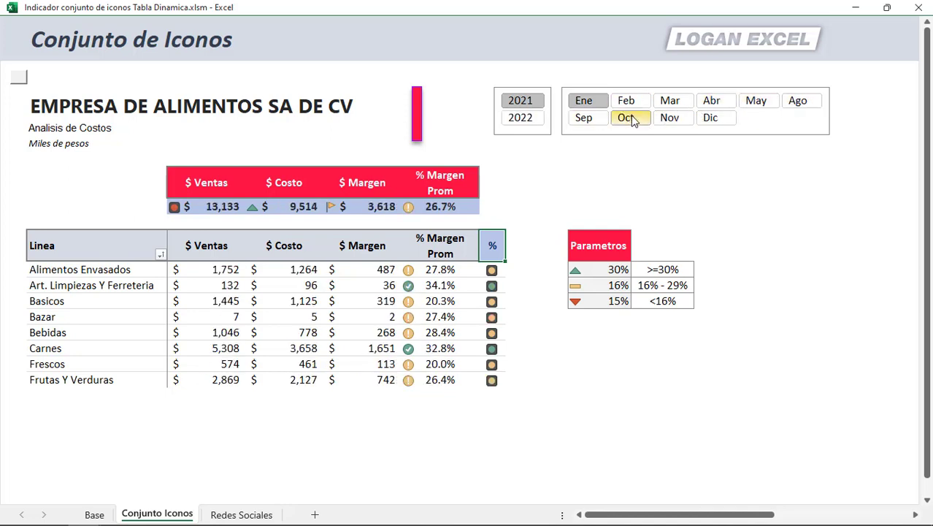
left_click(628, 118)
left_click(671, 105)
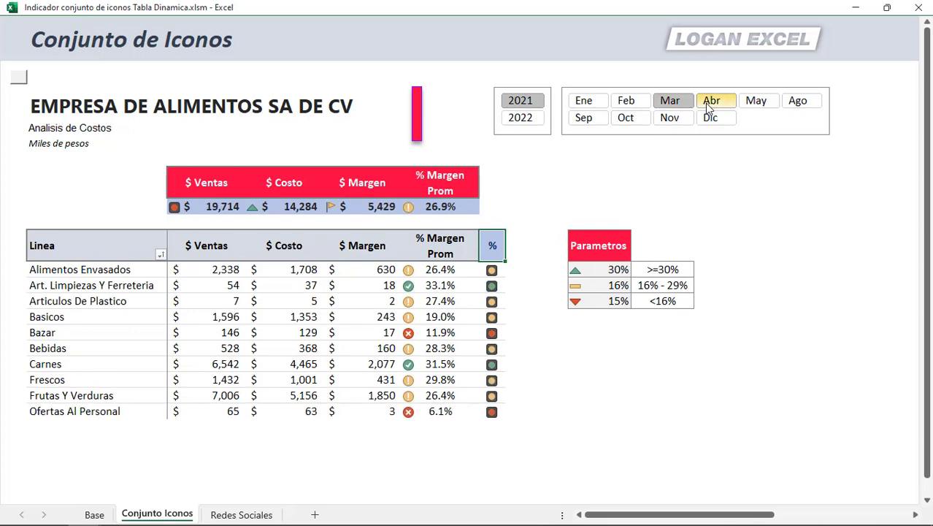
left_click(708, 106)
left_click(756, 106)
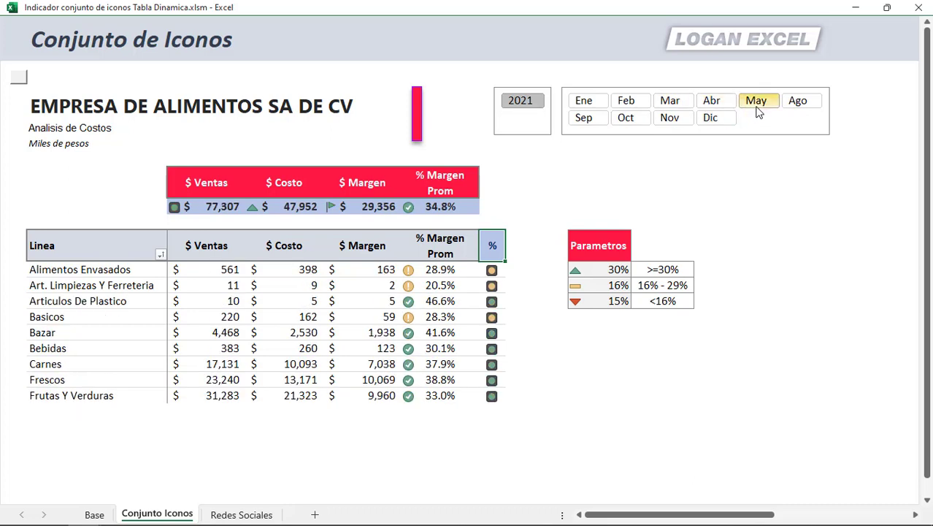
left_click(798, 100)
left_click(626, 117)
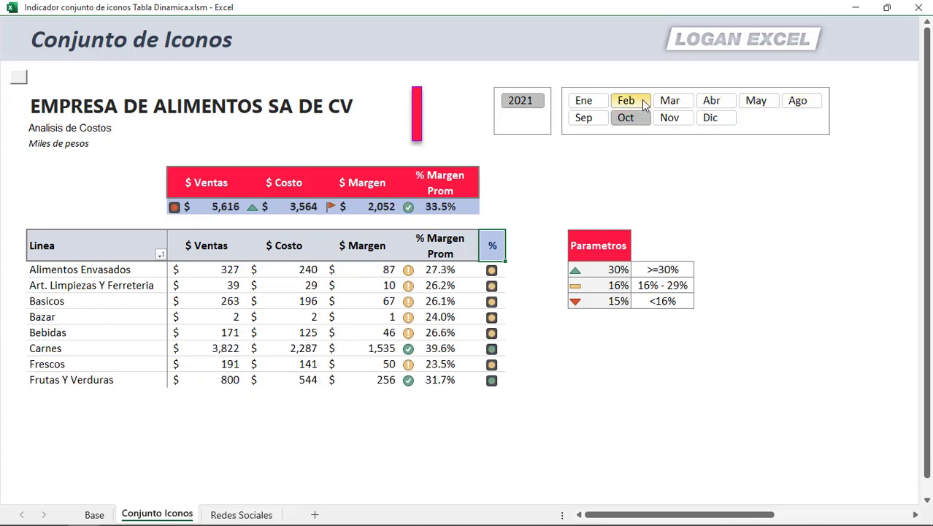
left_click(647, 103)
left_click(675, 119)
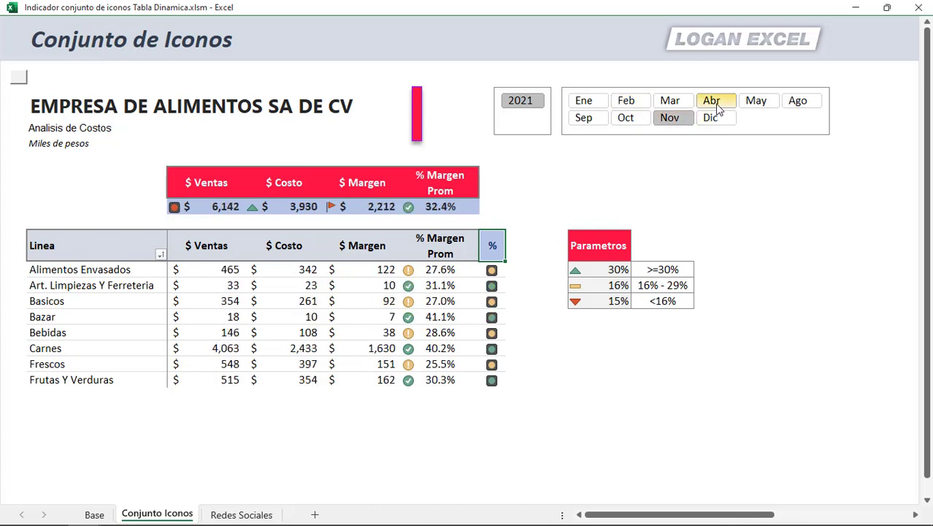
left_click(711, 102)
left_click(626, 118)
left_click(592, 106)
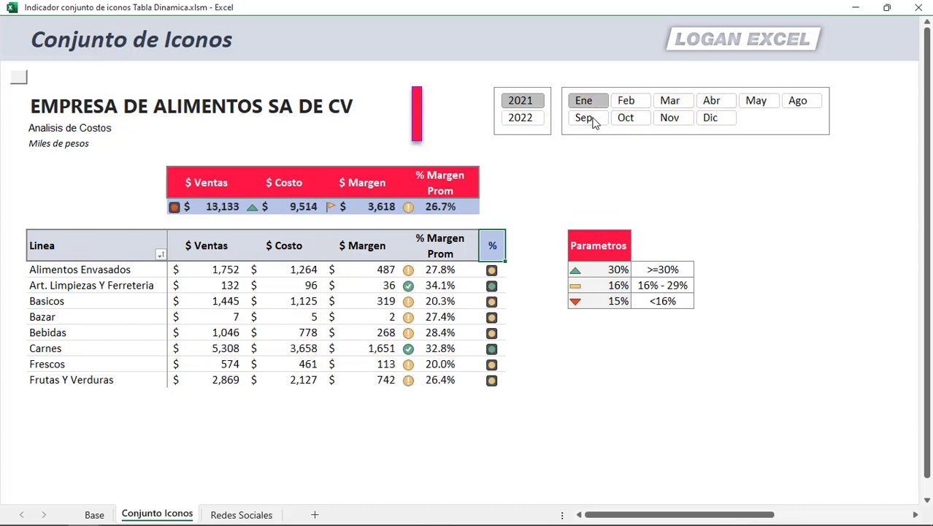
left_click(588, 119)
left_click(630, 100)
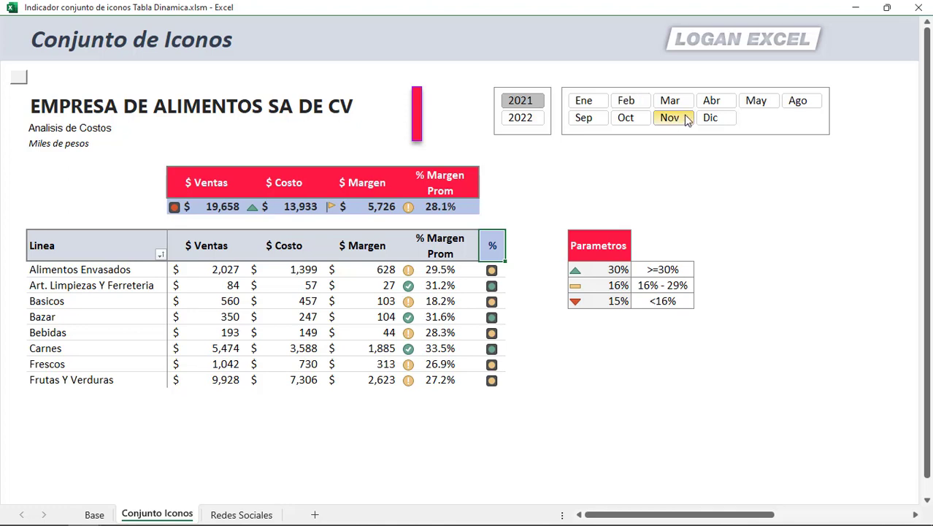
left_click(710, 102)
left_click(712, 118)
left_click(755, 103)
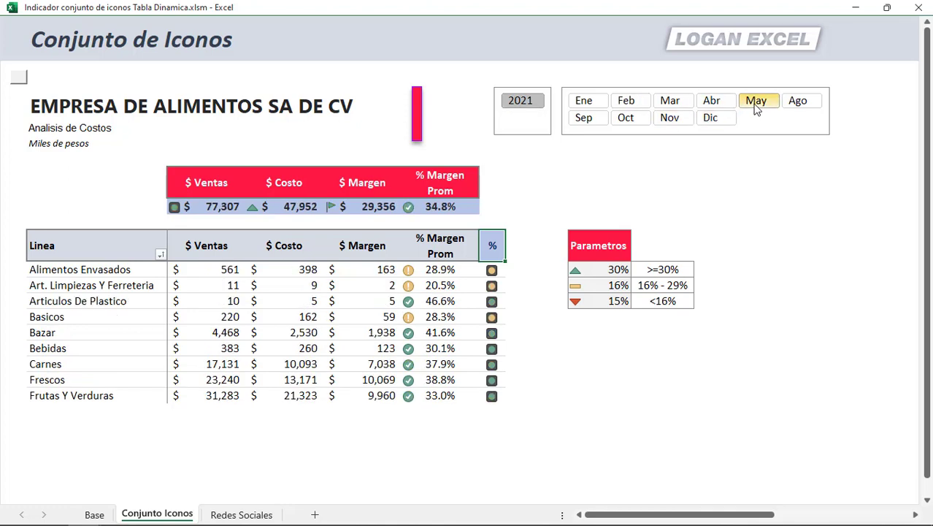